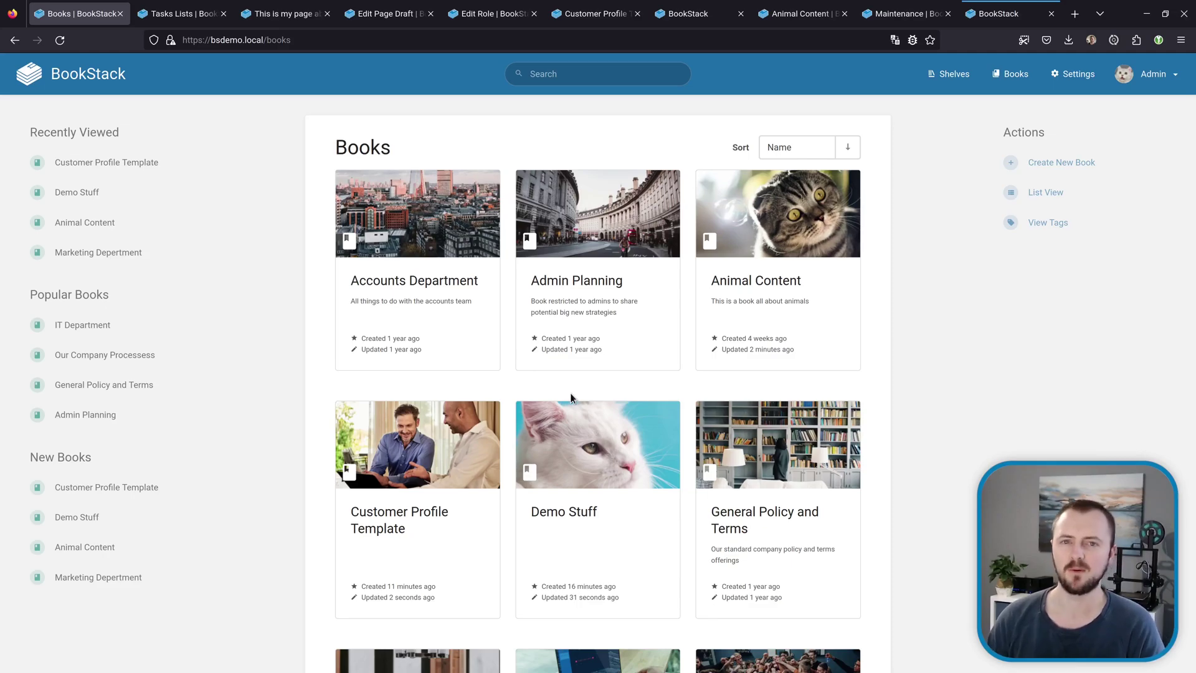
Step: On the Tasks Lists page, convert the bullet list of Item A, Item B and Item C into a task list
{"action": "key", "text": "ctrl+w"}
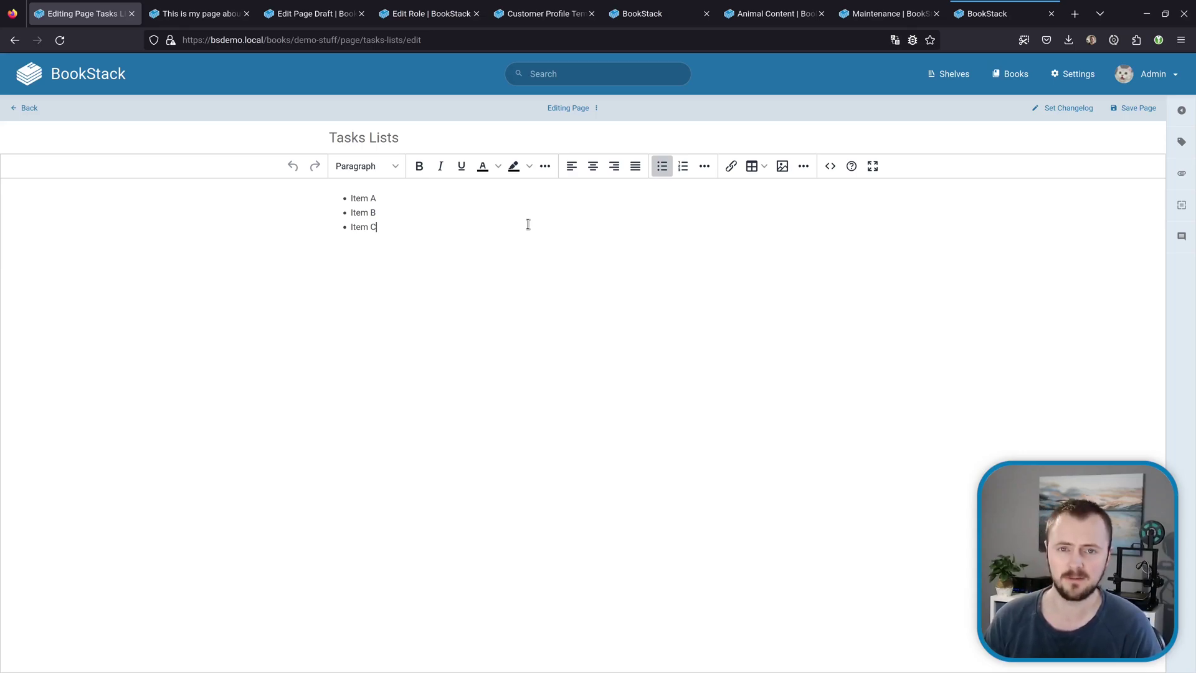
{"action": "left_click", "coordinate": [707, 164]}
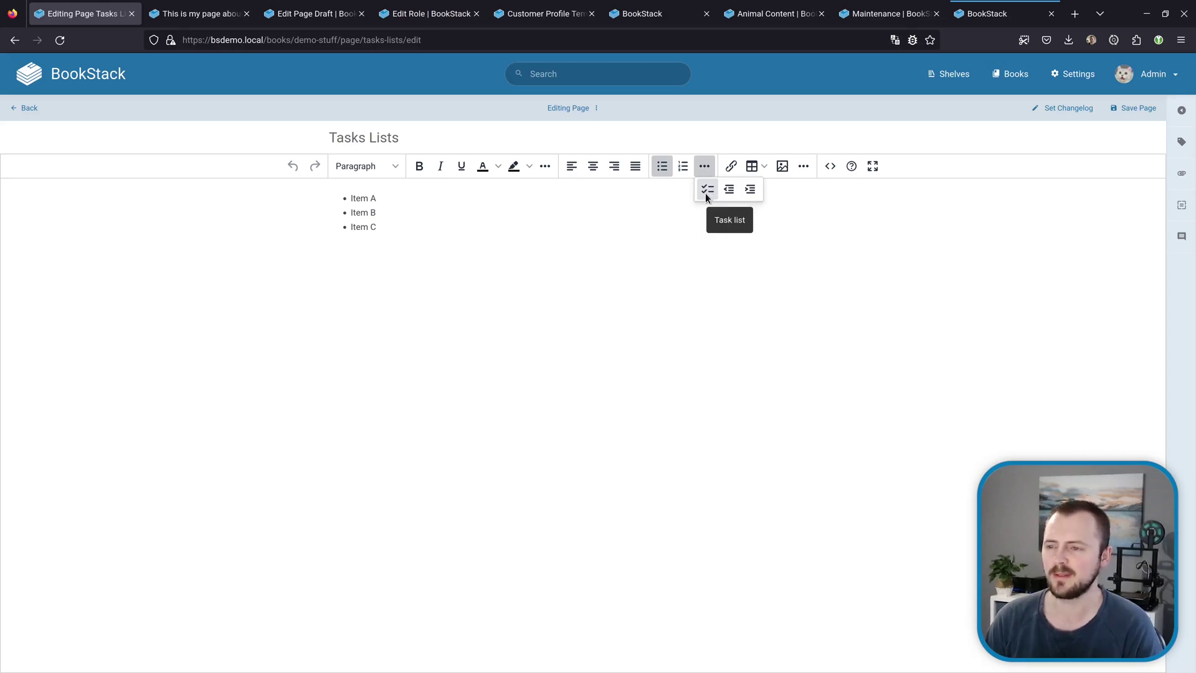
{"action": "left_click", "coordinate": [705, 195]}
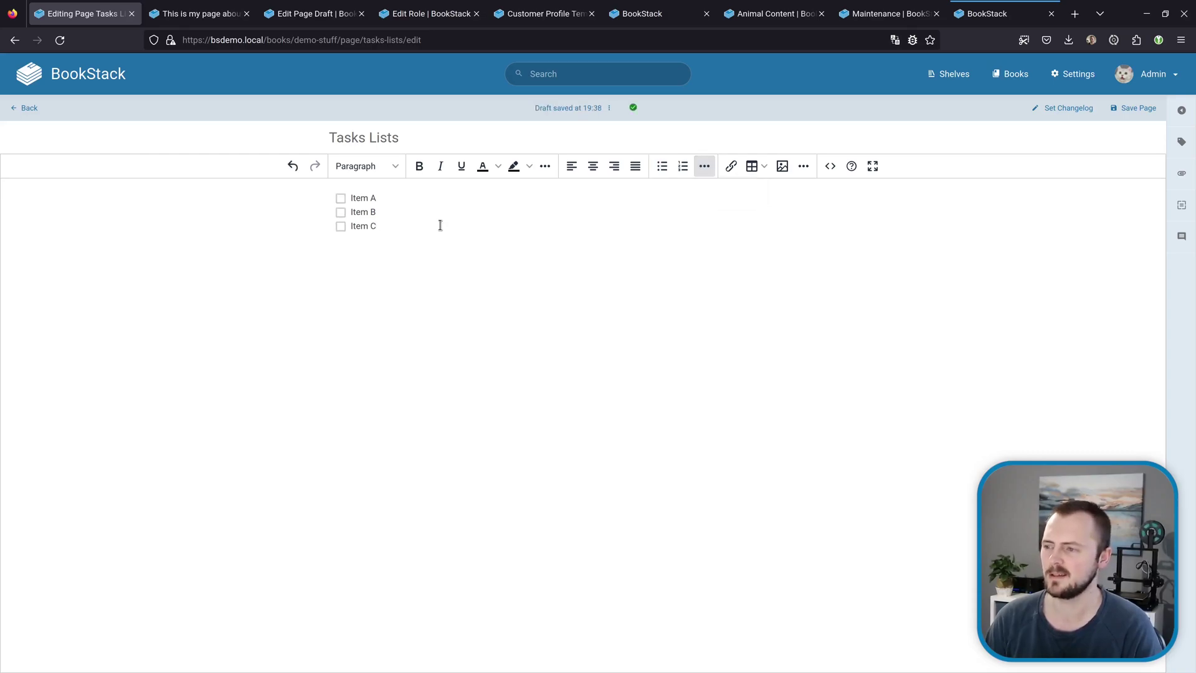
Step: Mark Item A and Item B as completed in the task list
{"action": "left_click", "coordinate": [341, 212]}
{"action": "left_click", "coordinate": [341, 198]}
{"action": "left_click", "coordinate": [341, 212]}
{"action": "left_click", "coordinate": [342, 214]}
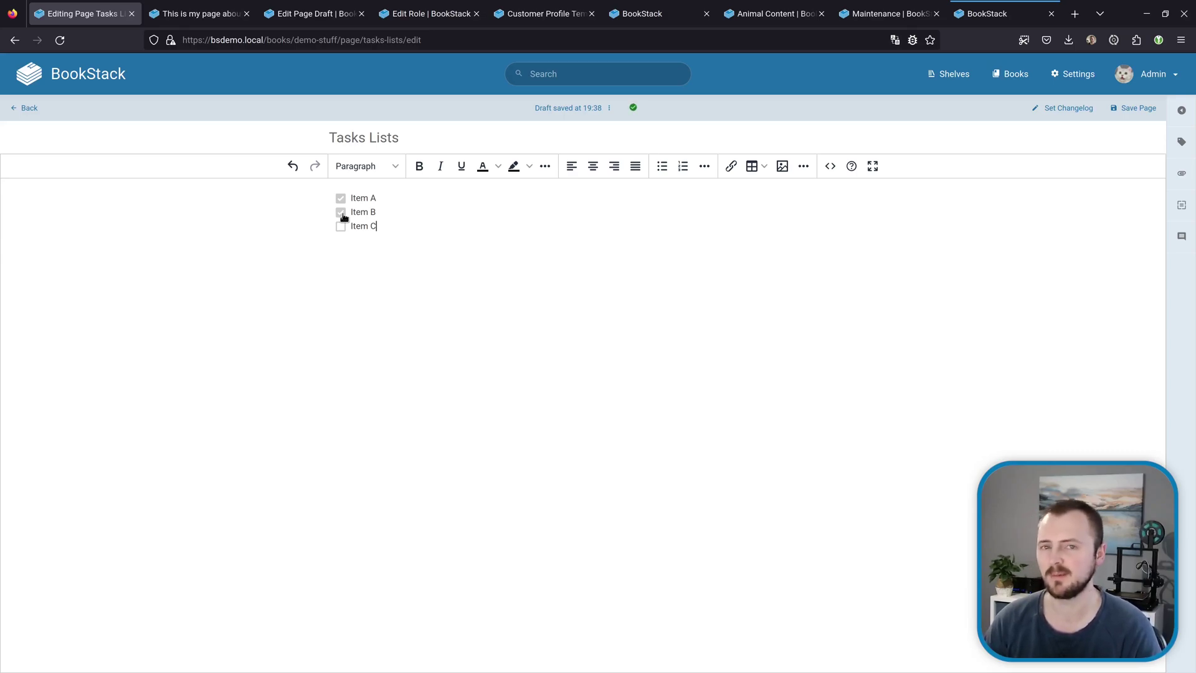
{"action": "key", "text": "ctrl+z"}
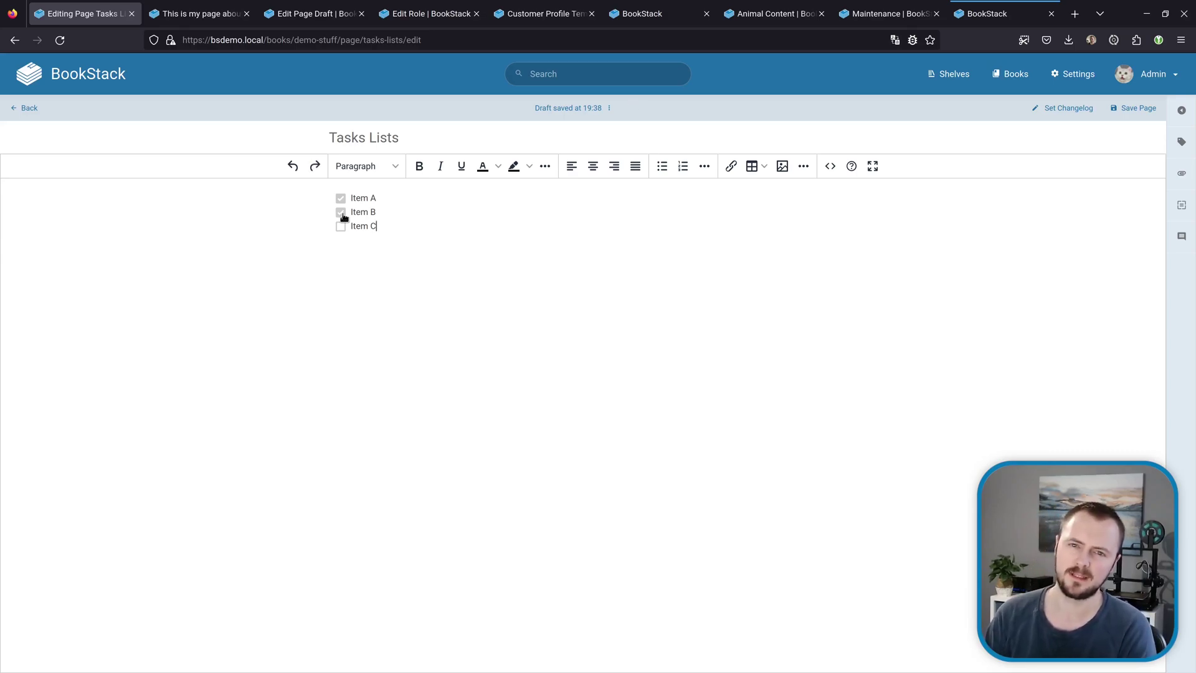
Step: Add Item D at the end of the task list and nest Item C under Item B
{"action": "key", "text": "Return"}
{"action": "type", "text": "Item D"}
{"action": "key", "text": "Up"}
{"action": "key", "text": "Home"}
{"action": "key", "text": "Tab"}
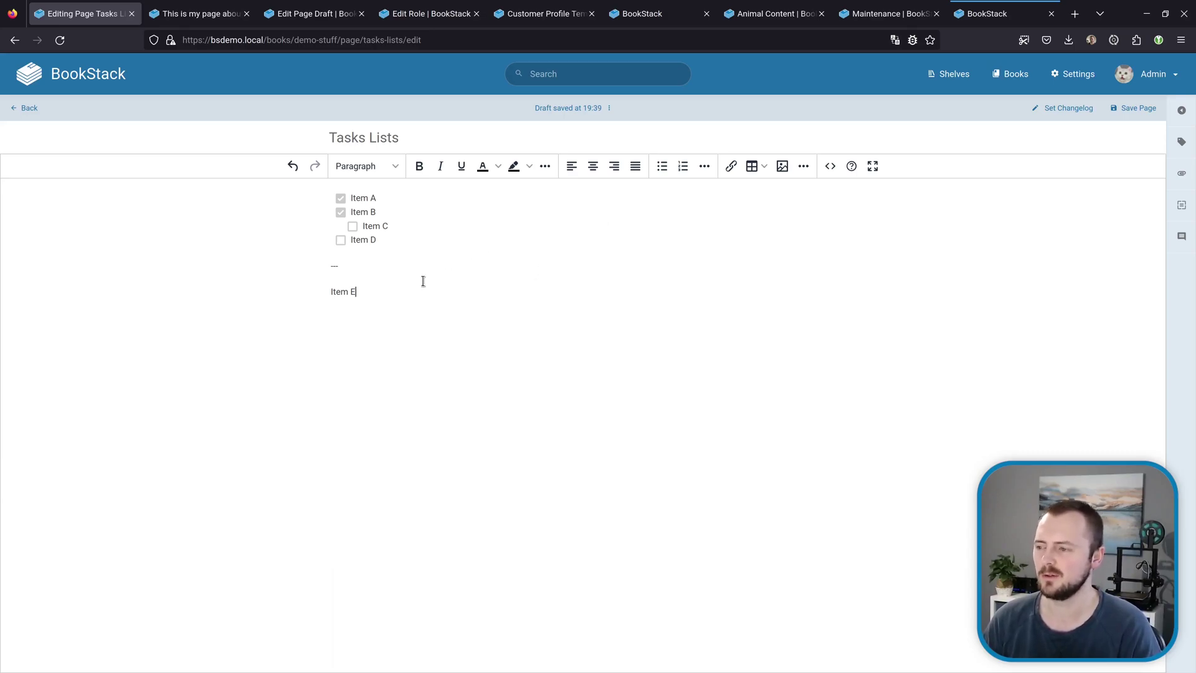
Step: Turn the separate Item E line below the list into a task list
{"action": "left_click", "coordinate": [704, 167]}
{"action": "left_click", "coordinate": [708, 191]}
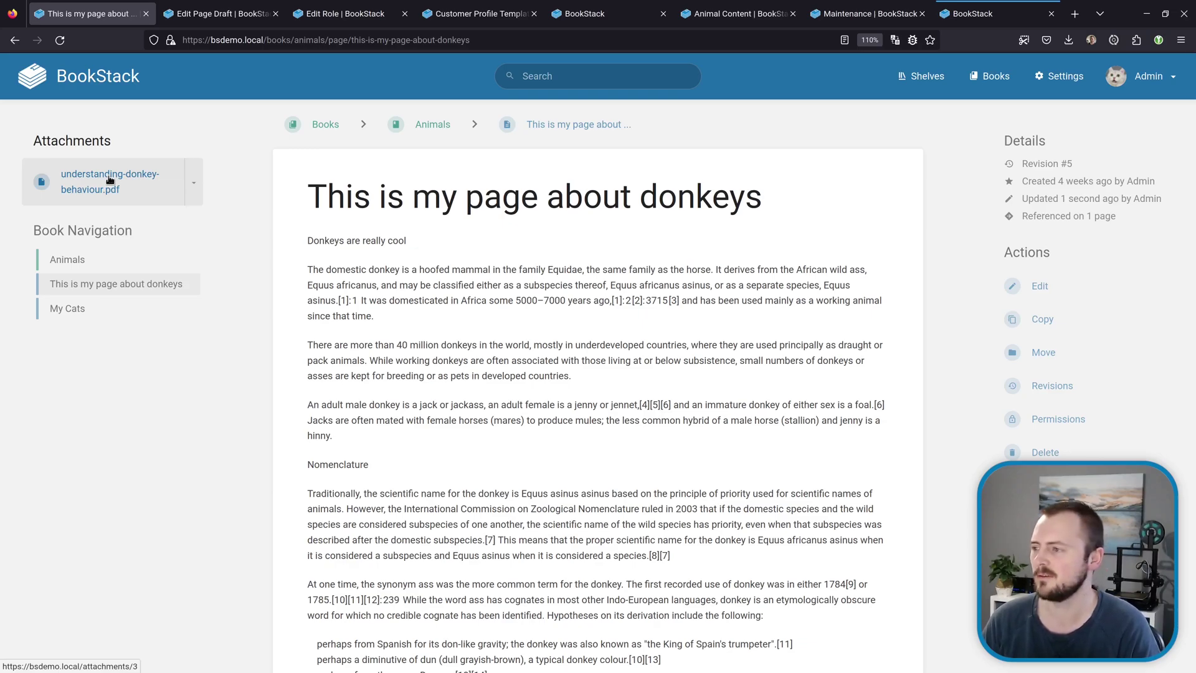
Step: View the understanding-donkey-behaviour.pdf attachment of the donkeys page in the browser and check its link address
{"action": "left_click", "coordinate": [194, 183]}
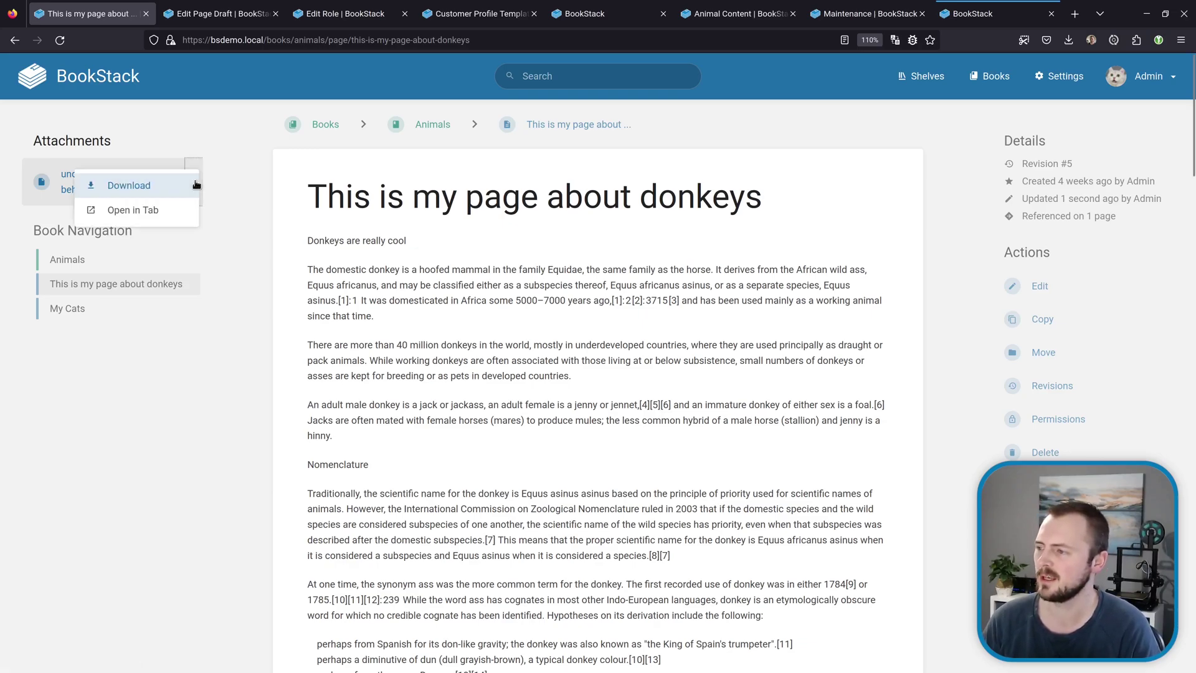
{"action": "left_click", "coordinate": [157, 212]}
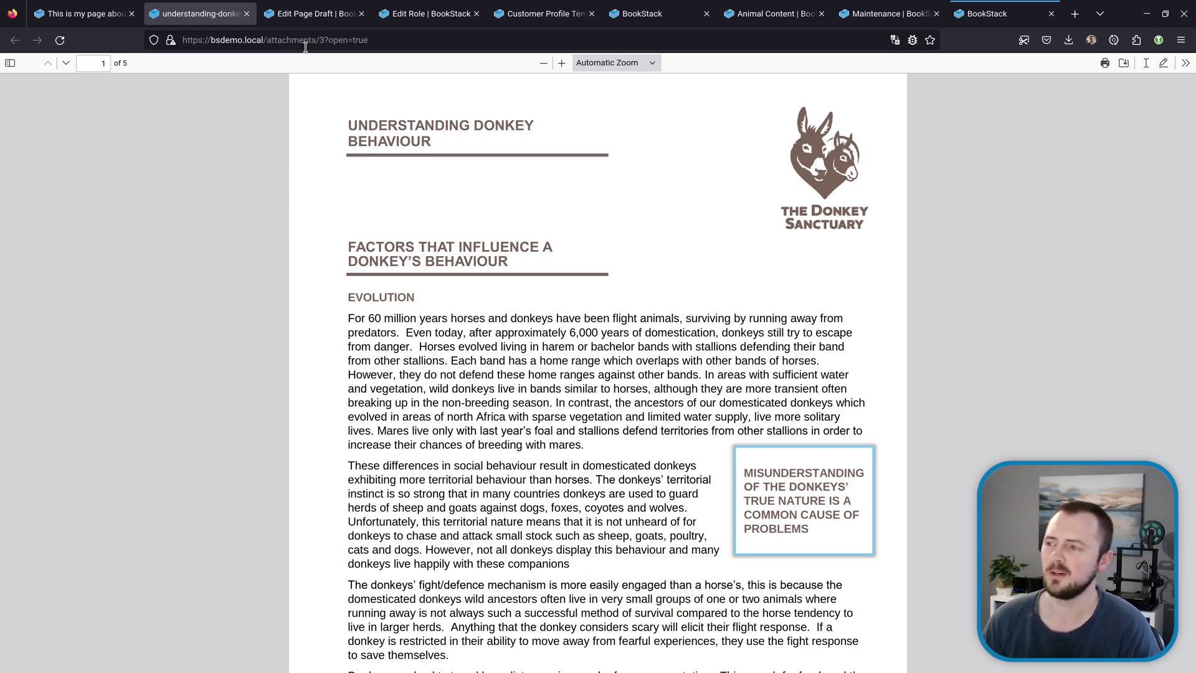
{"action": "left_click", "coordinate": [306, 41]}
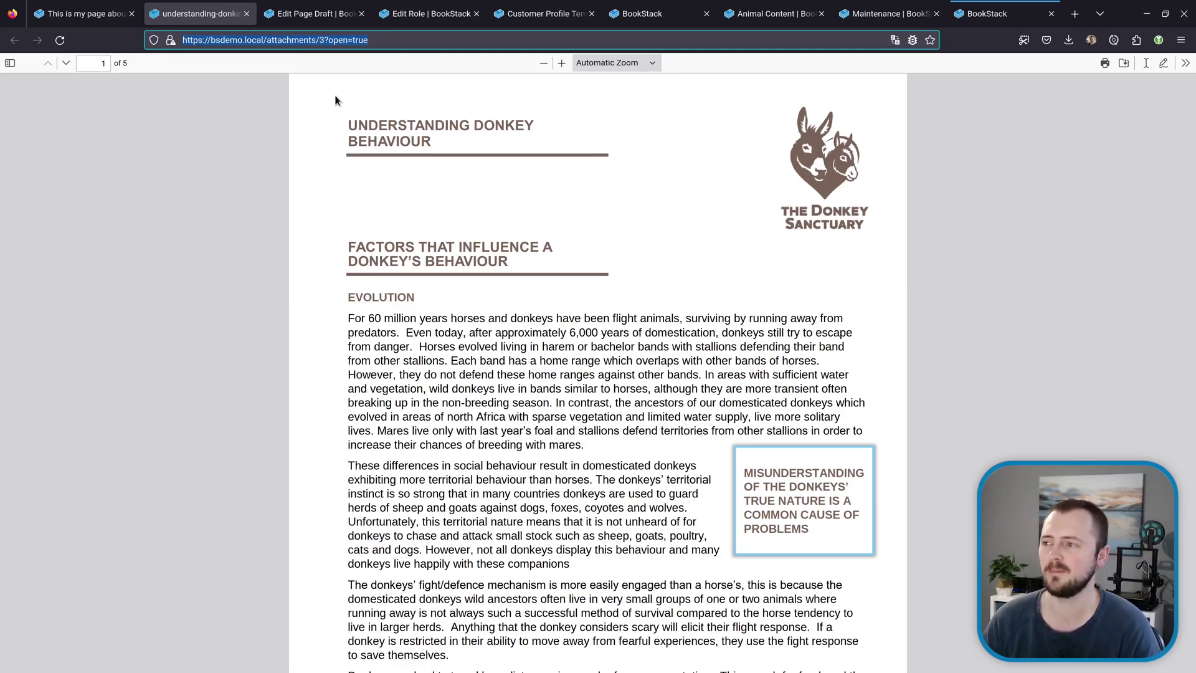
{"action": "key", "text": "ctrl+w"}
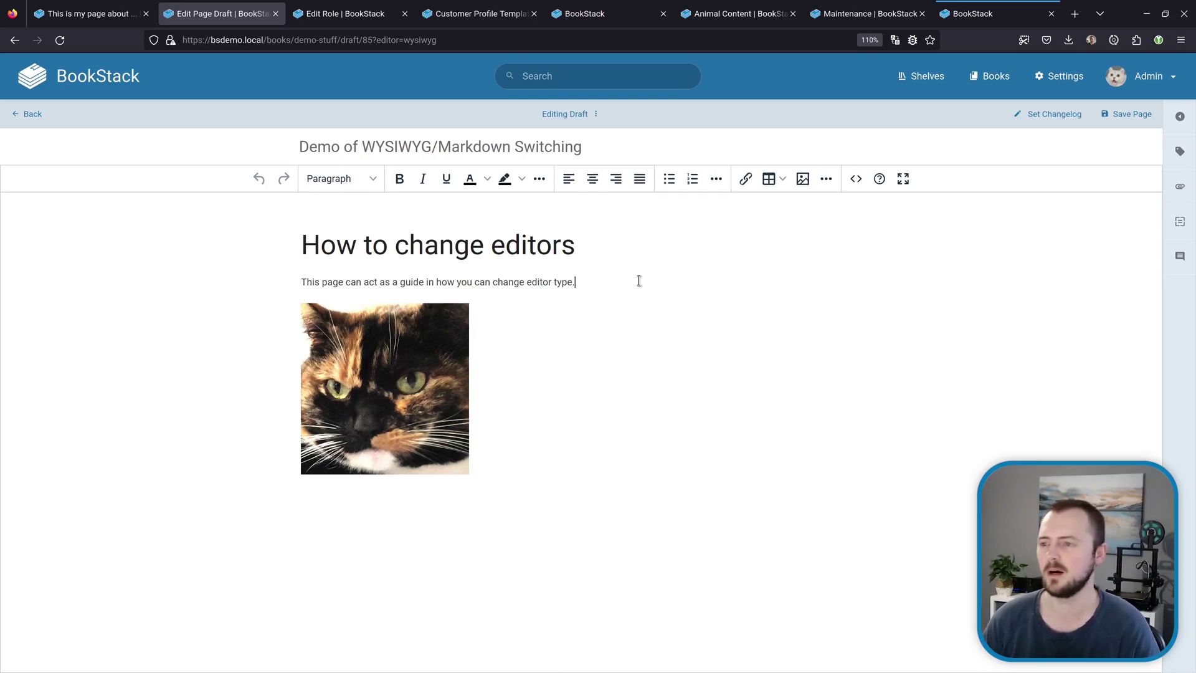
Step: Switch the "Demo of WYSIWYG/Markdown Switching" draft to the Markdown editor with clean content and examine the converted heading and paragraph
{"action": "left_click", "coordinate": [576, 115]}
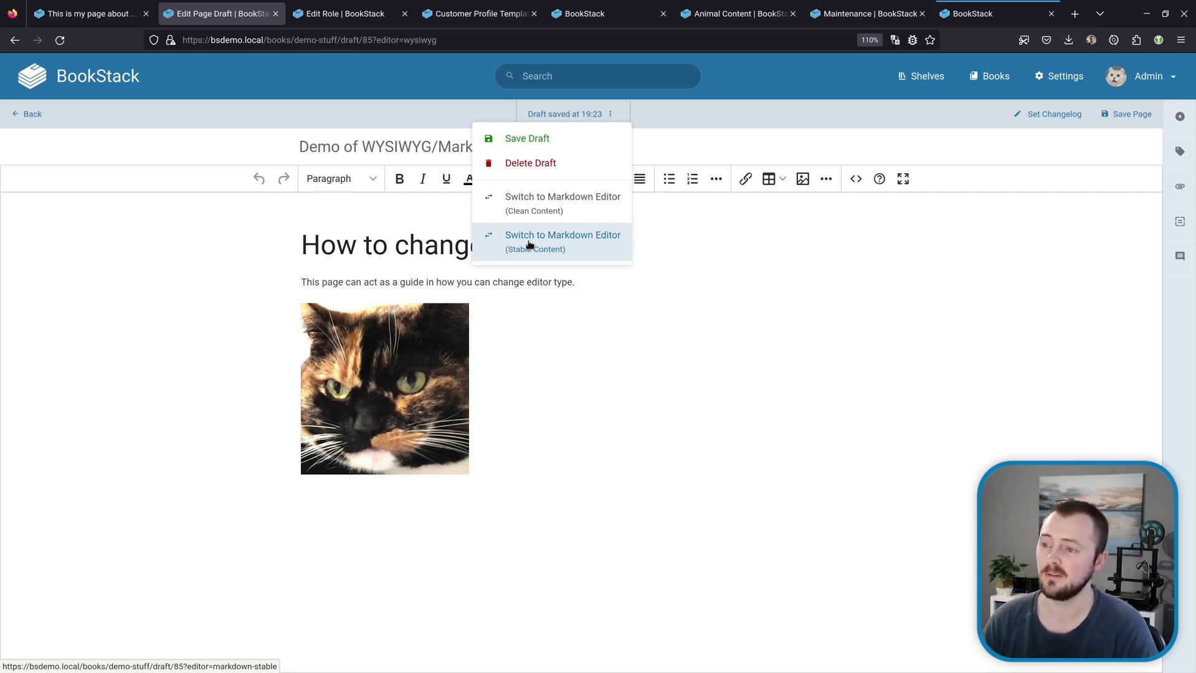
{"action": "left_click", "coordinate": [553, 207]}
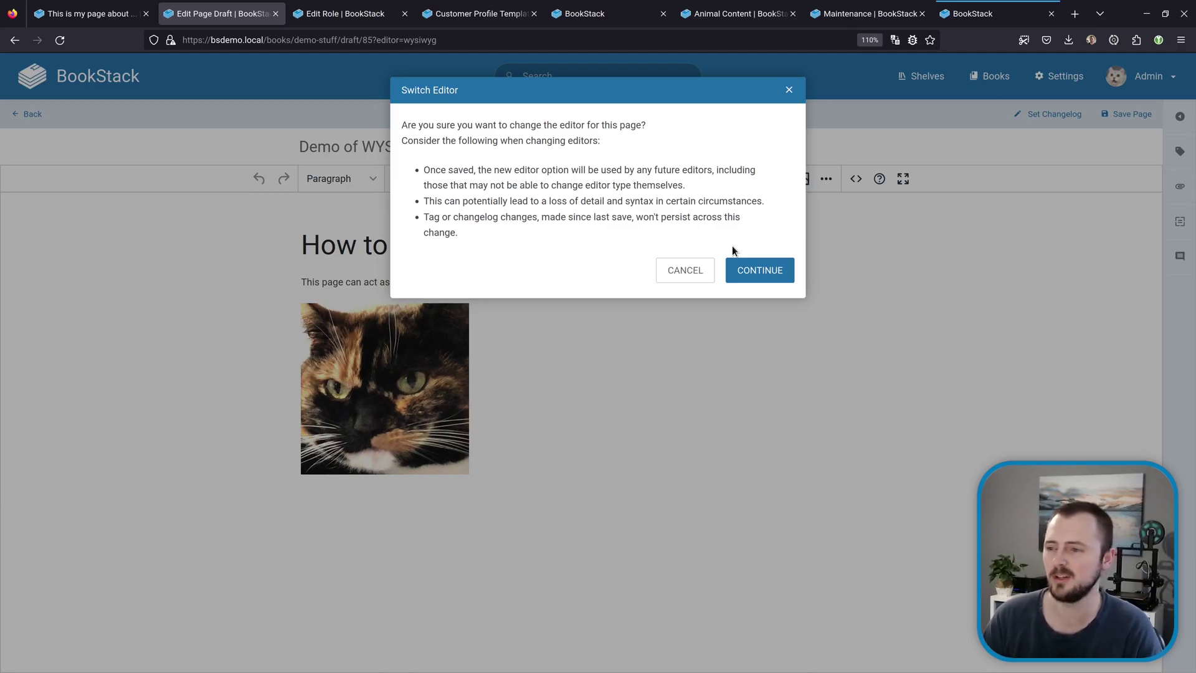
{"action": "left_click", "coordinate": [750, 270]}
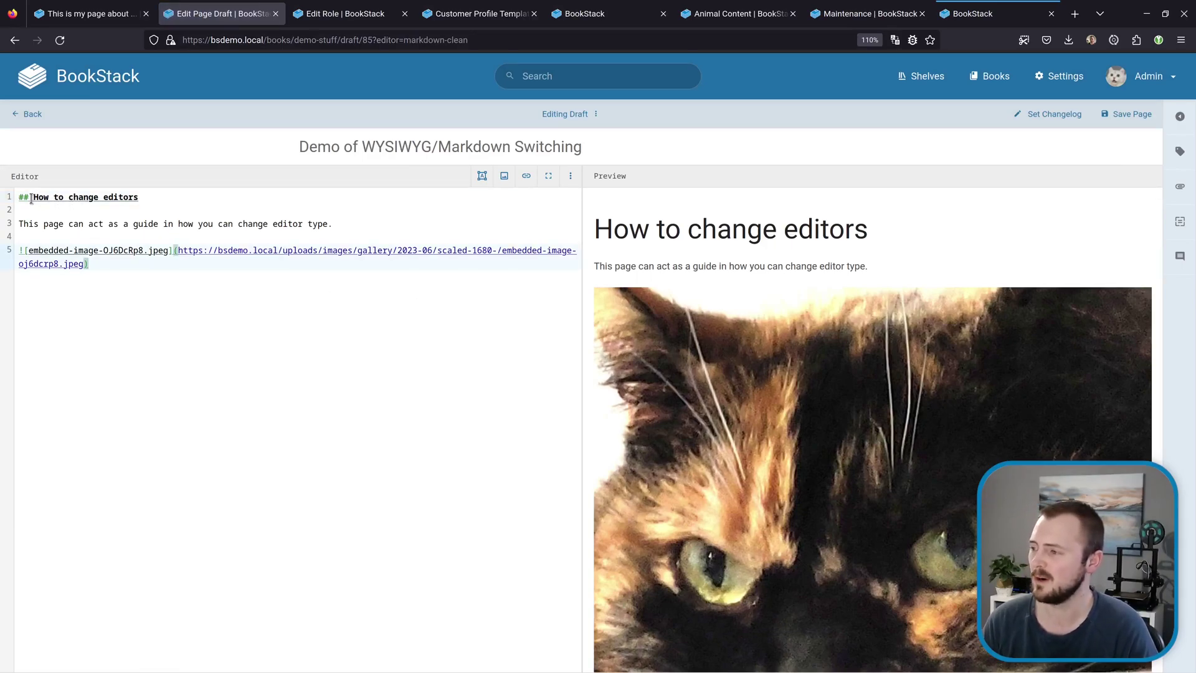
{"action": "left_click_drag", "start_coordinate": [31, 198], "coordinate": [156, 199]}
{"action": "left_click", "coordinate": [163, 199]}
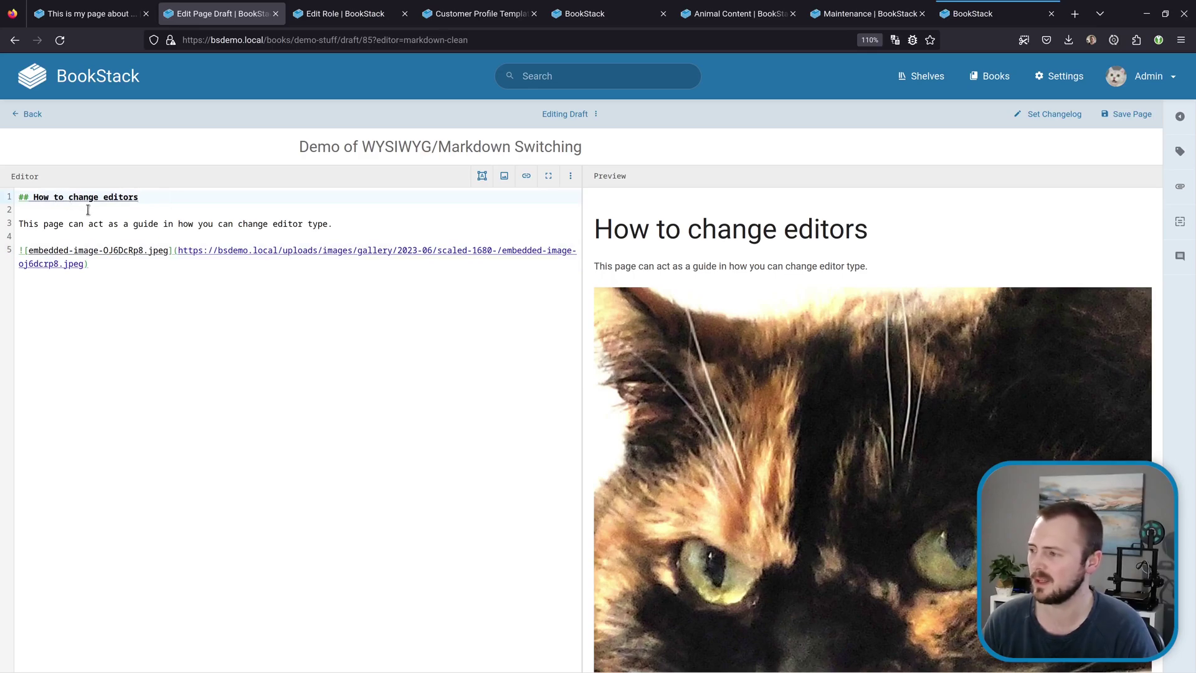
{"action": "left_click", "coordinate": [98, 225]}
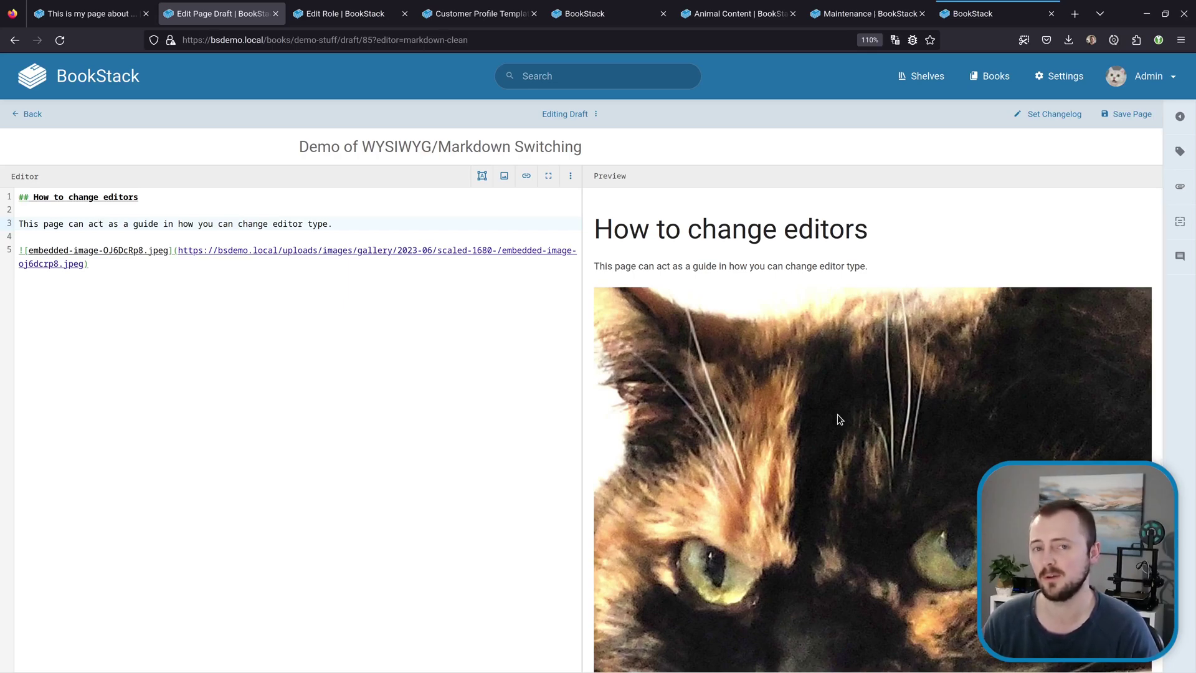
Step: Switch the draft back to the WYSIWYG editor and shrink the cat image to about 350 by 356 pixels
{"action": "left_click", "coordinate": [569, 119]}
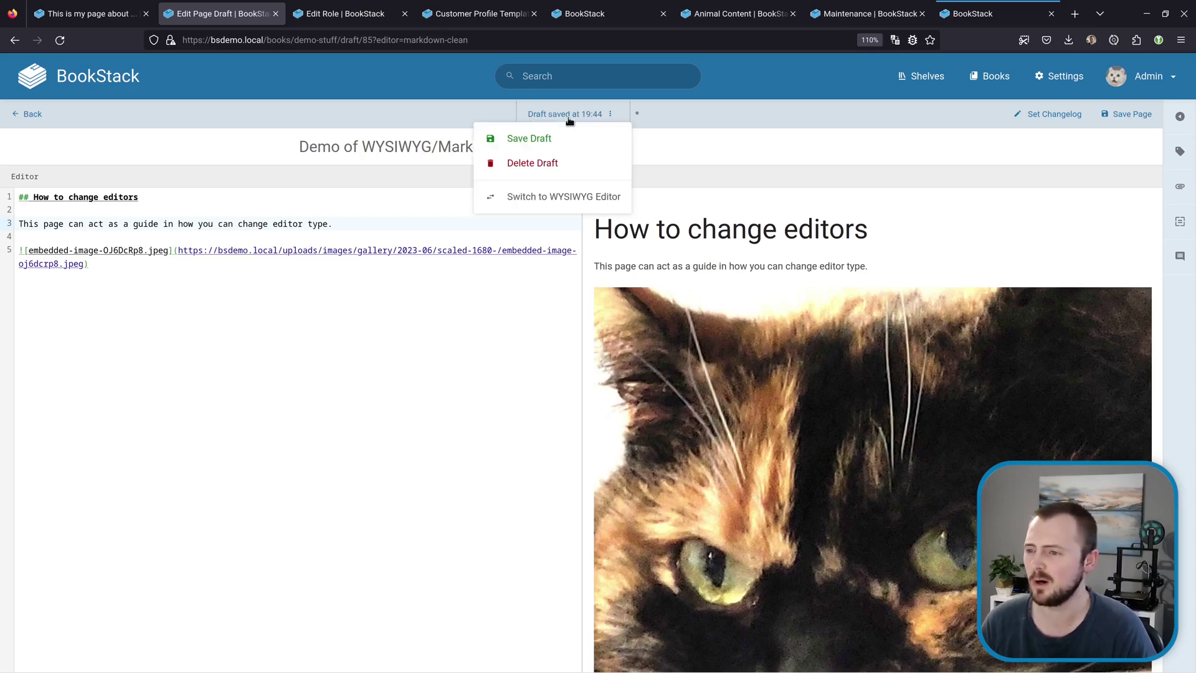
{"action": "left_click", "coordinate": [559, 197]}
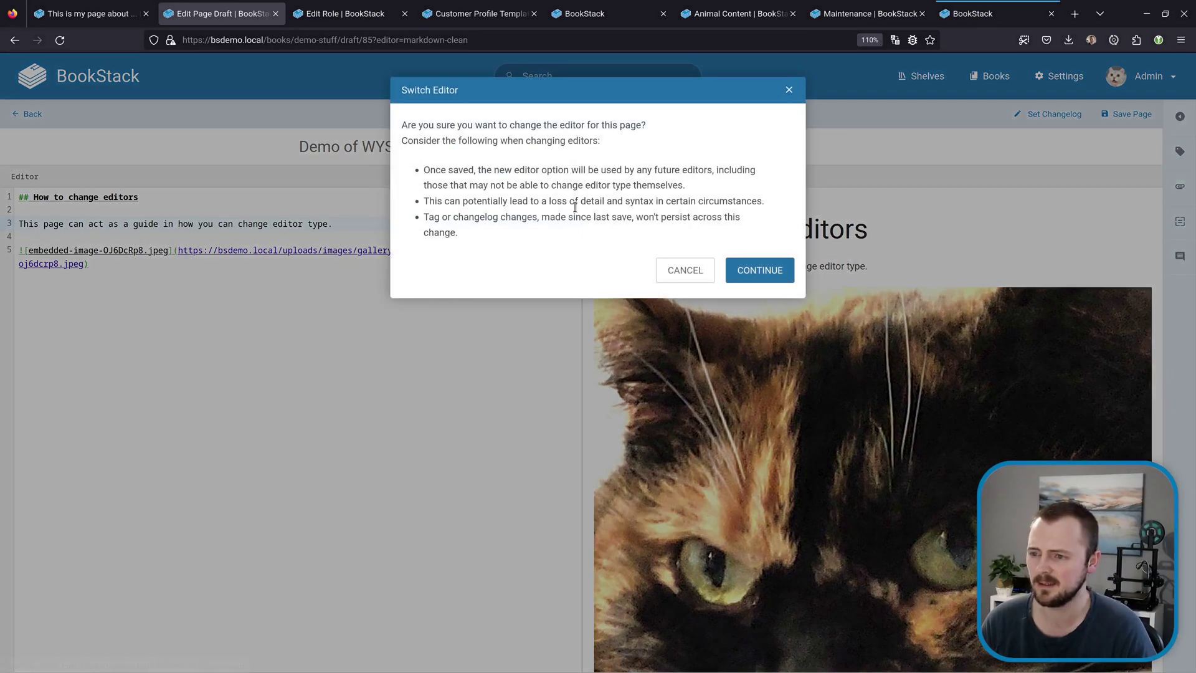
{"action": "left_click", "coordinate": [760, 270]}
{"action": "scroll", "coordinate": [809, 436], "scroll_direction": "down", "scroll_amount": 5}
{"action": "left_click", "coordinate": [810, 436]}
{"action": "left_click_drag", "start_coordinate": [858, 606], "coordinate": [543, 353]}
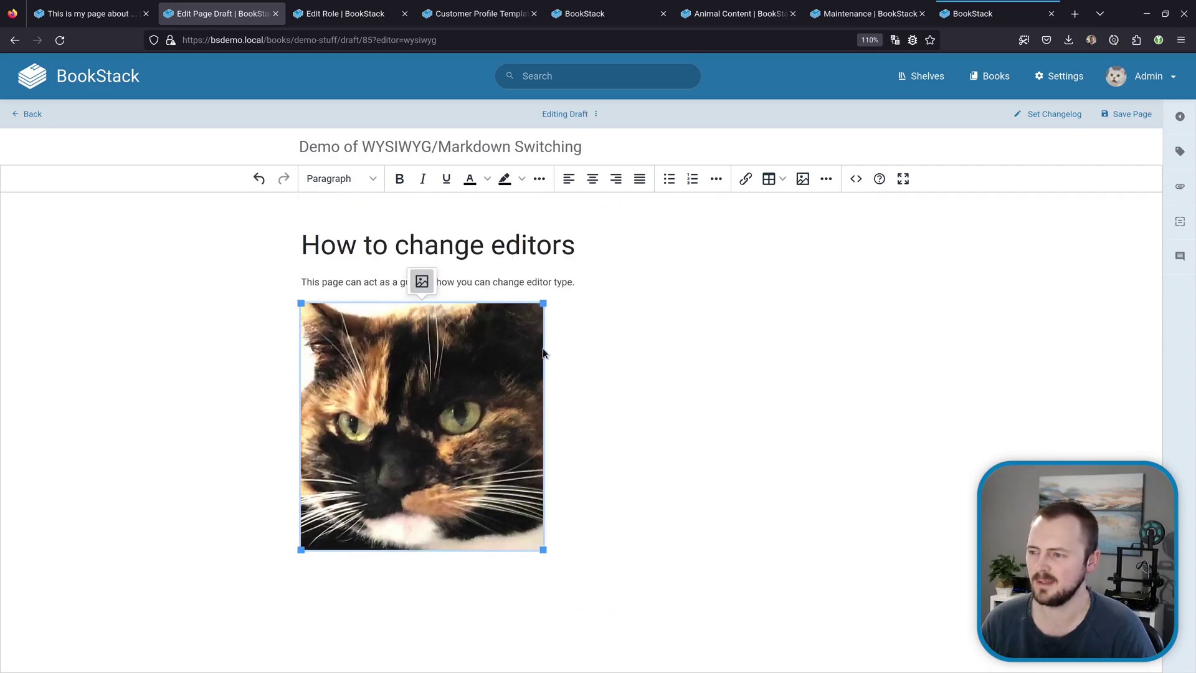
Step: Switch the draft to the Markdown editor with stable content, agreeing to leave the current page
{"action": "left_click", "coordinate": [573, 112]}
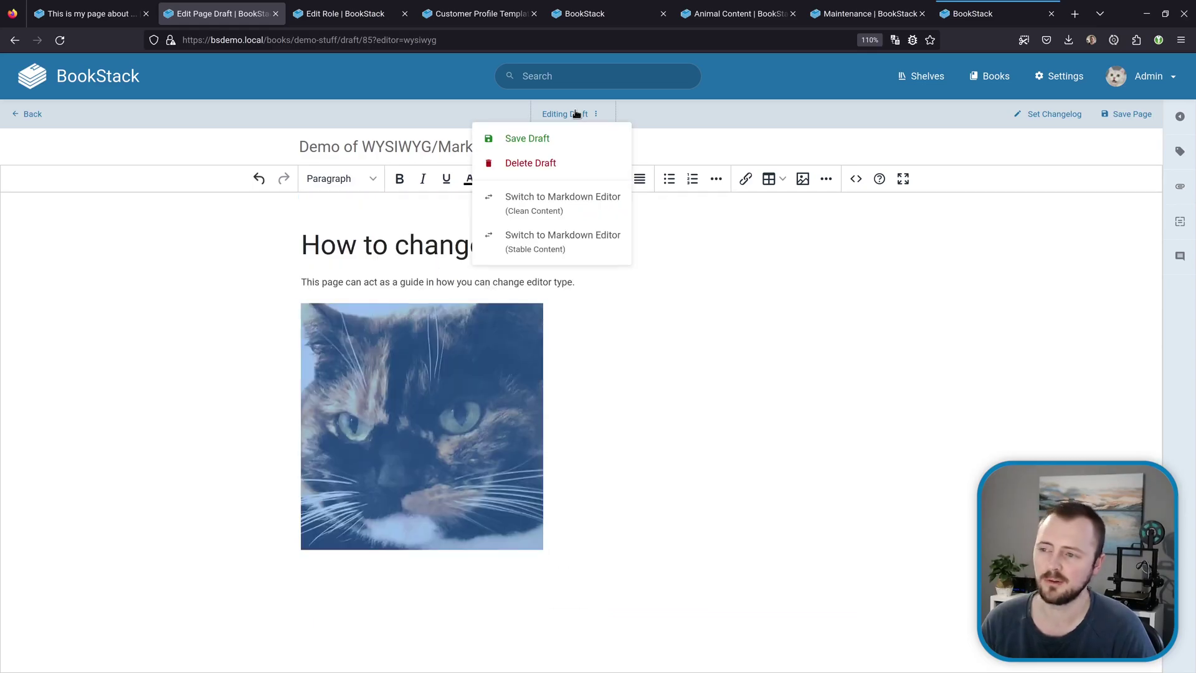
{"action": "left_click", "coordinate": [576, 248]}
{"action": "left_click", "coordinate": [756, 272]}
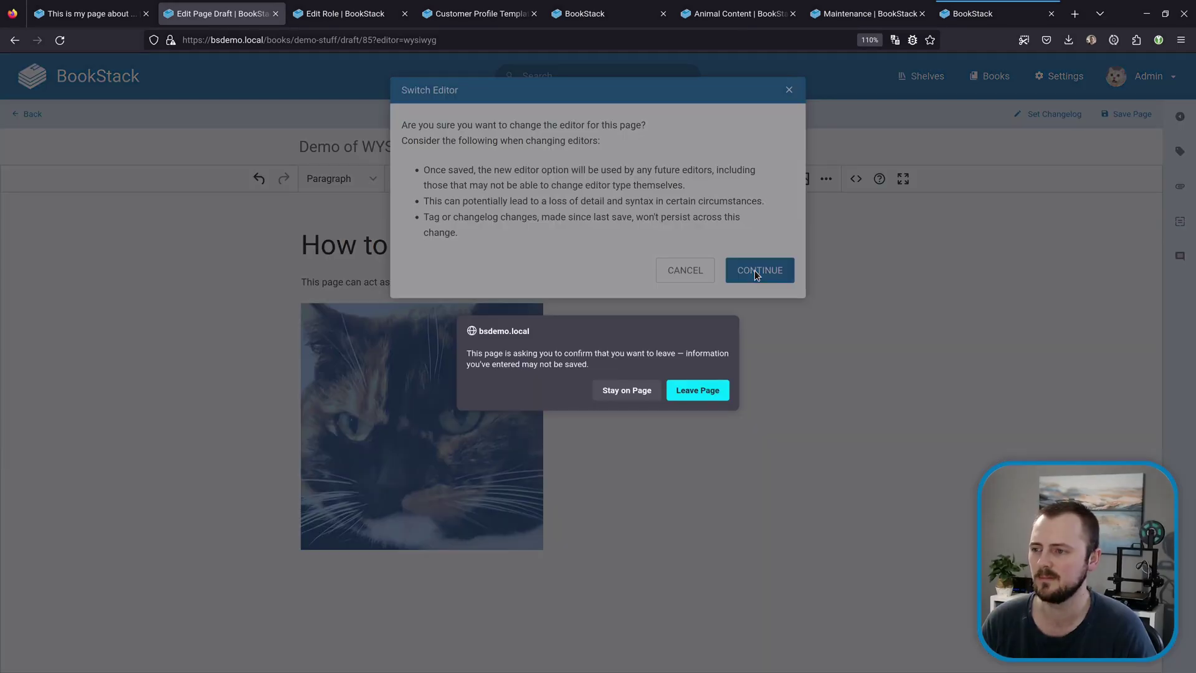
{"action": "left_click", "coordinate": [681, 394]}
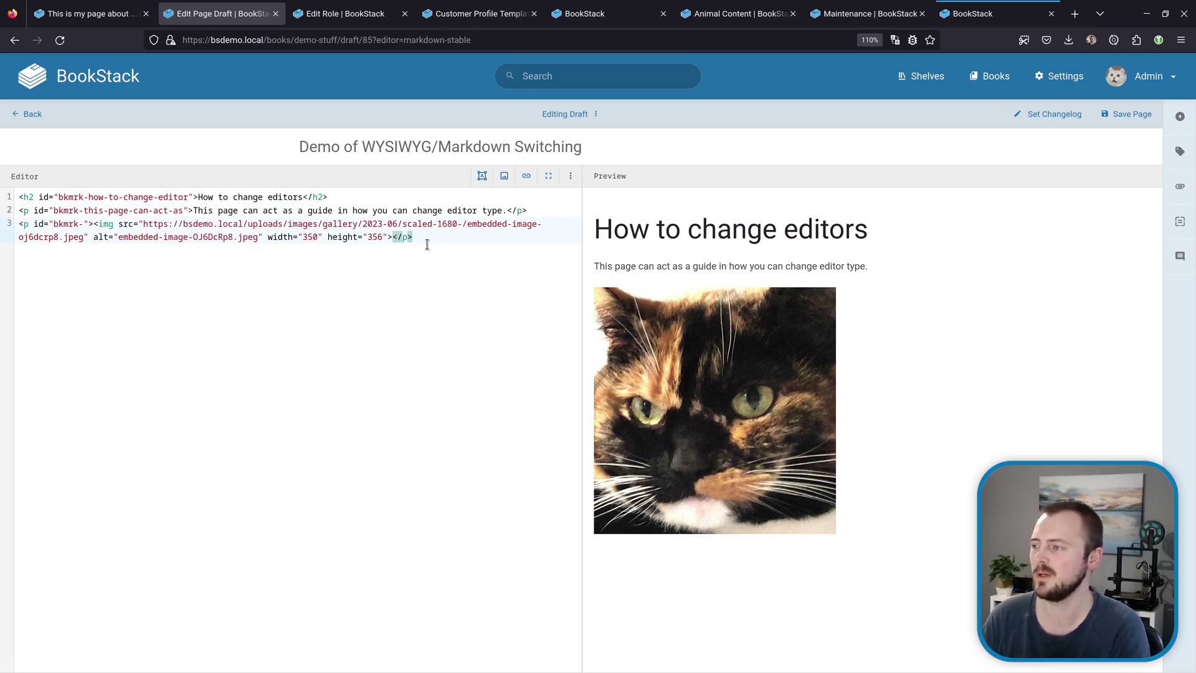
Step: Add a top-level Markdown heading "My extra heading" below the image code, separated by a blank line
{"action": "key", "text": "Return"}
{"action": "key", "text": "Return"}
{"action": "type", "text": "# "}
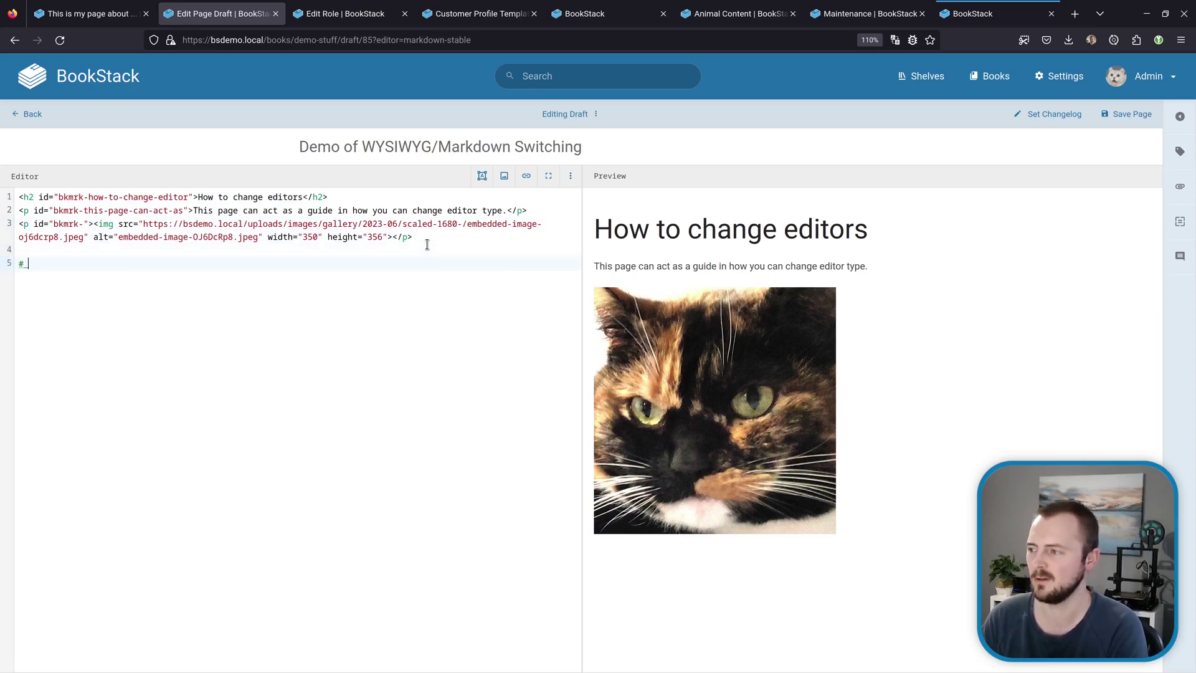
{"action": "type", "text": "My extra heading"}
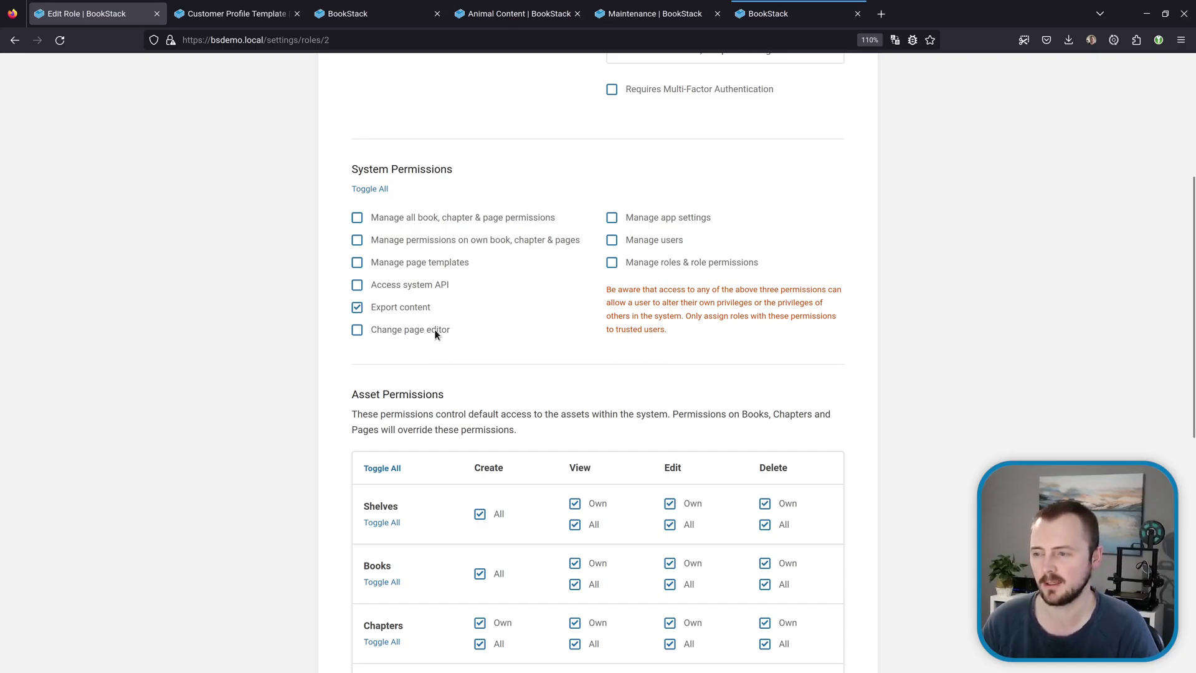
Step: Add a permission override for the Editor role on the Customer Profile Template book
{"action": "key", "text": "ctrl+w"}
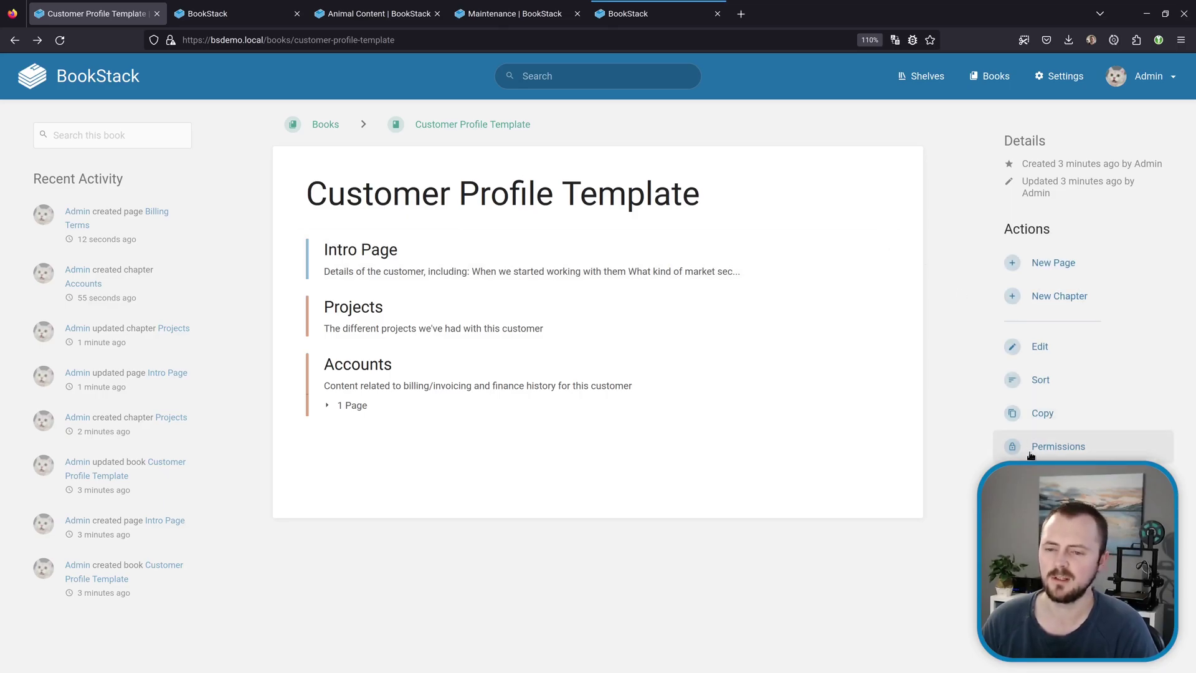
{"action": "left_click", "coordinate": [1052, 446]}
{"action": "left_click", "coordinate": [879, 279]}
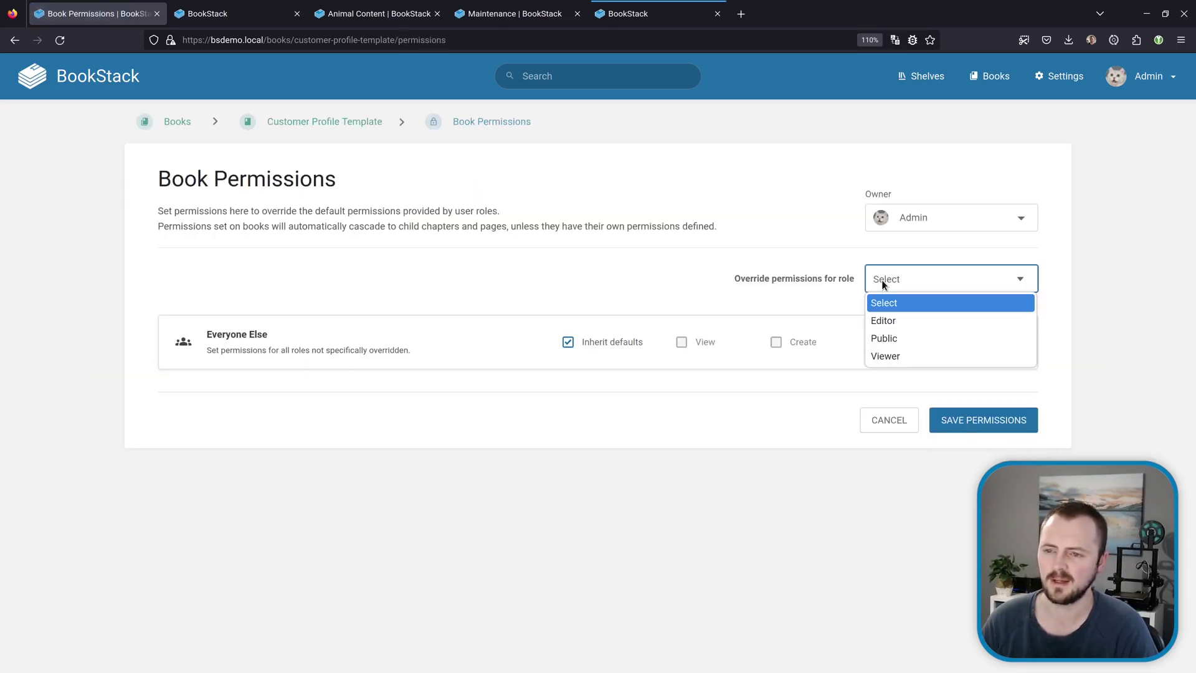
{"action": "left_click", "coordinate": [894, 321]}
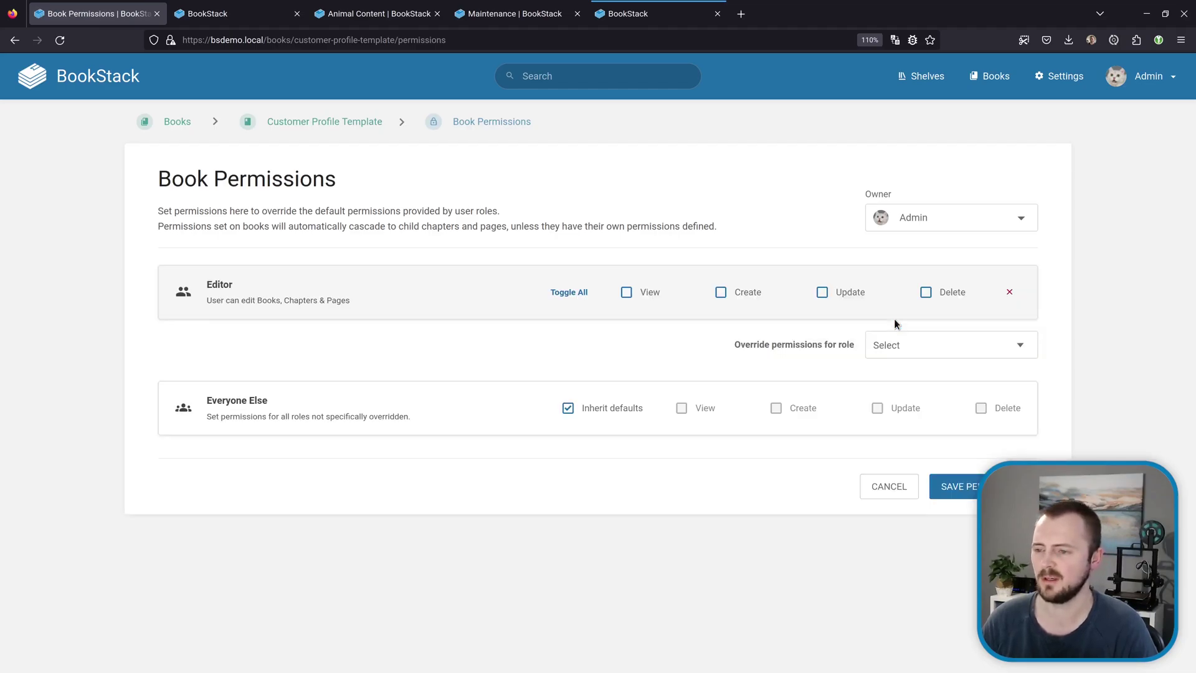
Step: Allow the Editor role only View, turn off inherited defaults for Everyone Else, and save the book permissions
{"action": "left_click", "coordinate": [580, 292]}
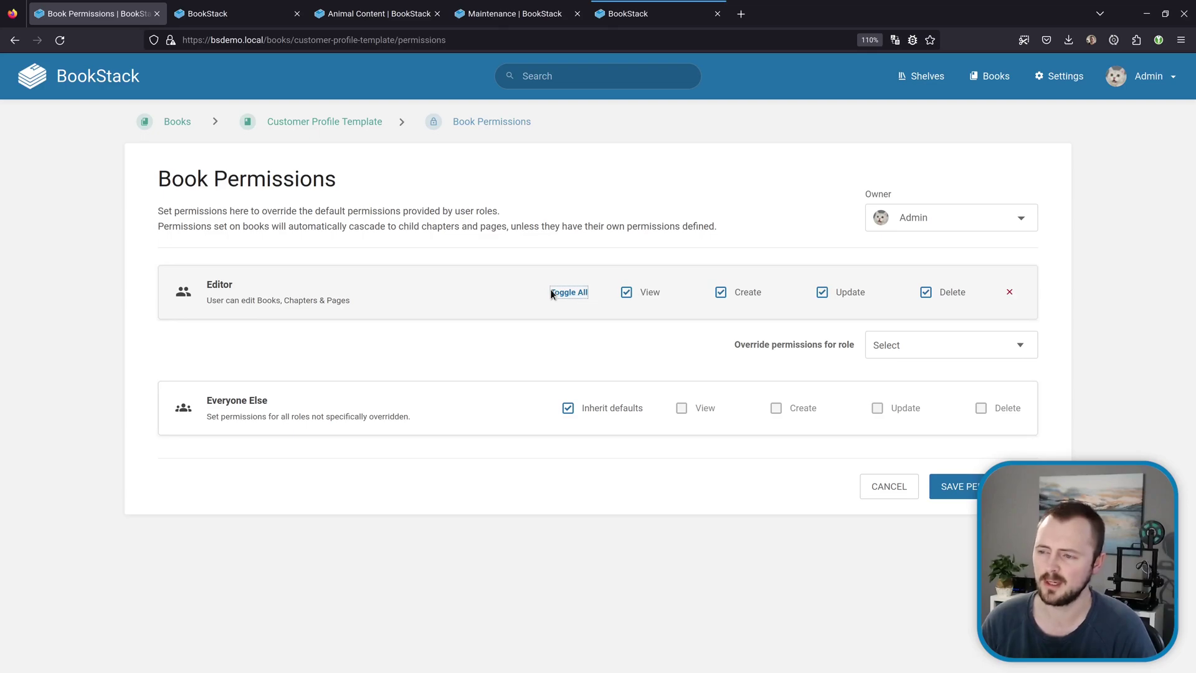
{"action": "left_click", "coordinate": [568, 292]}
{"action": "left_click", "coordinate": [625, 293]}
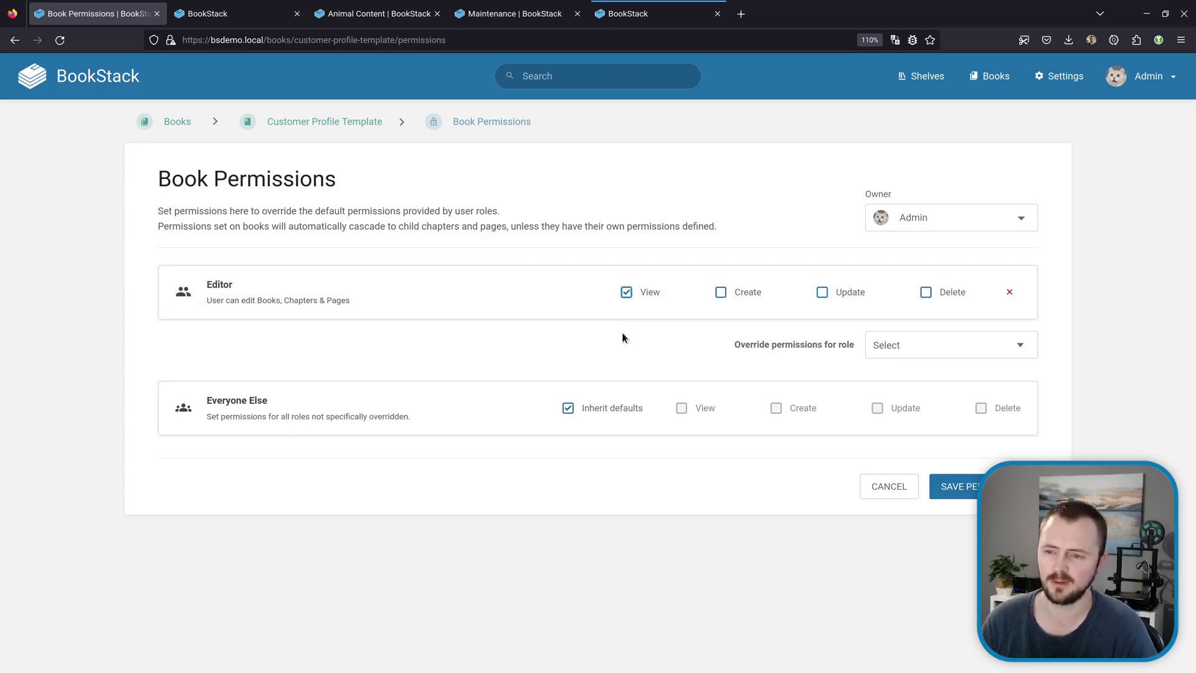
{"action": "left_click", "coordinate": [612, 408]}
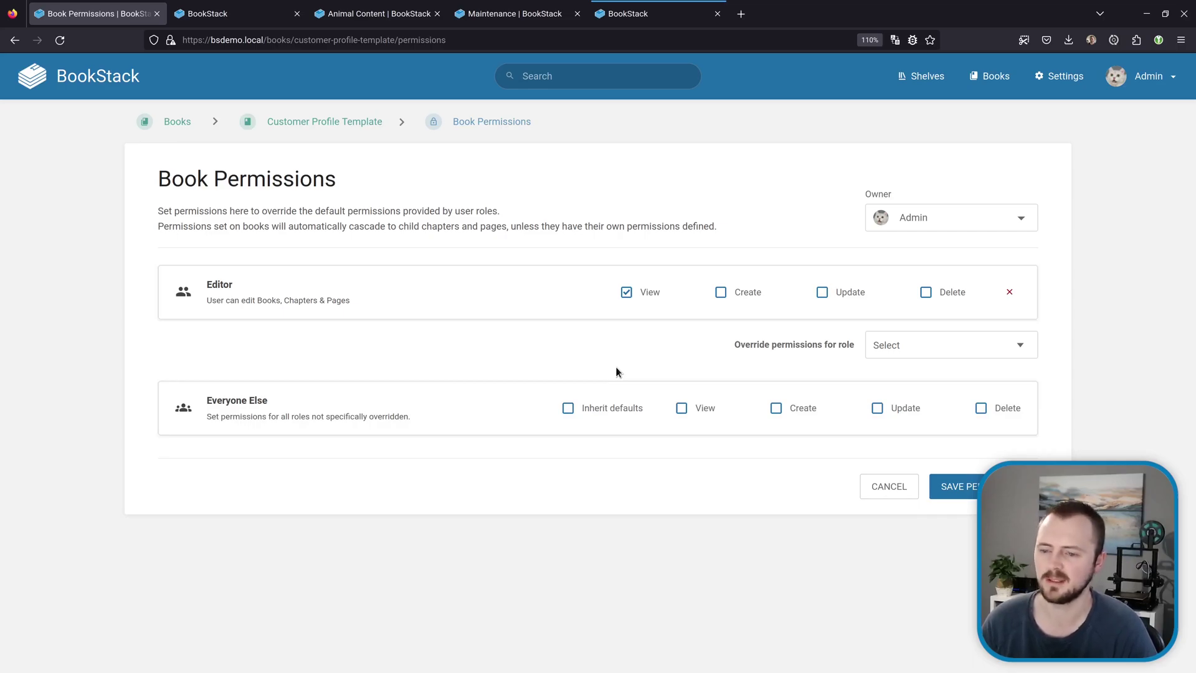
{"action": "key", "text": "Return"}
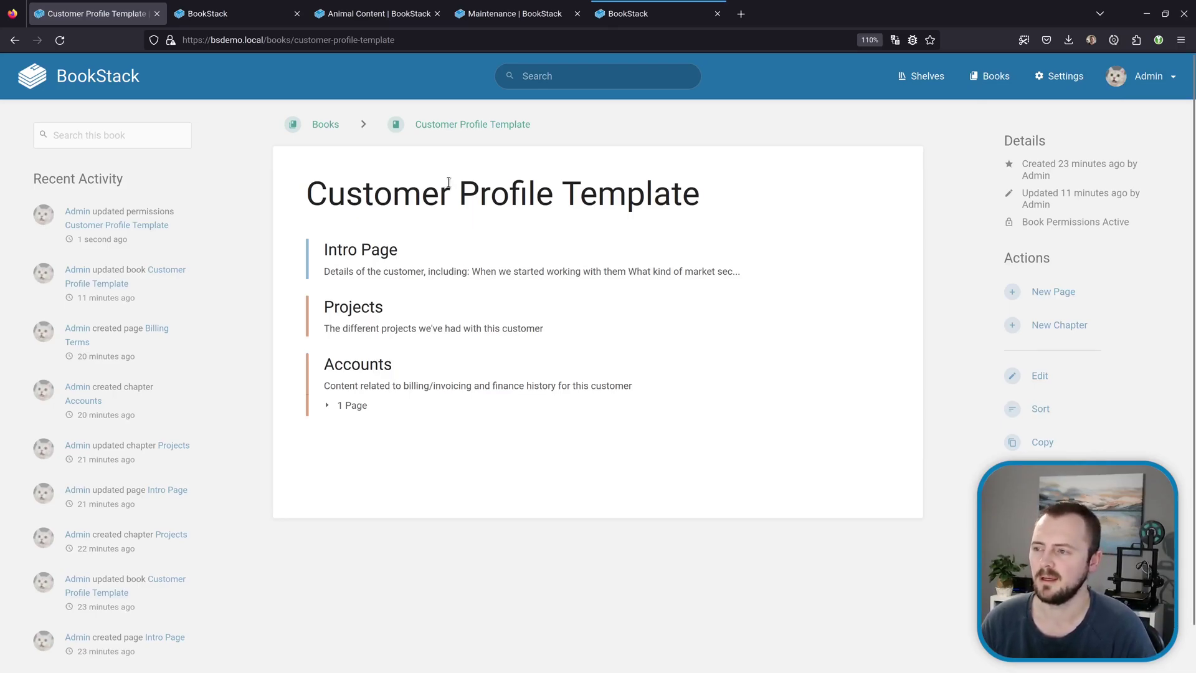
Step: Copy the Customer Profile Template book under the name "Customer: Chuckle Brother Enterprises"
{"action": "left_click", "coordinate": [1077, 445]}
{"action": "left_click", "coordinate": [609, 248]}
{"action": "key", "text": "ctrl+a"}
{"action": "type", "text": "Customer: Chuckle Brother Enterprises"}
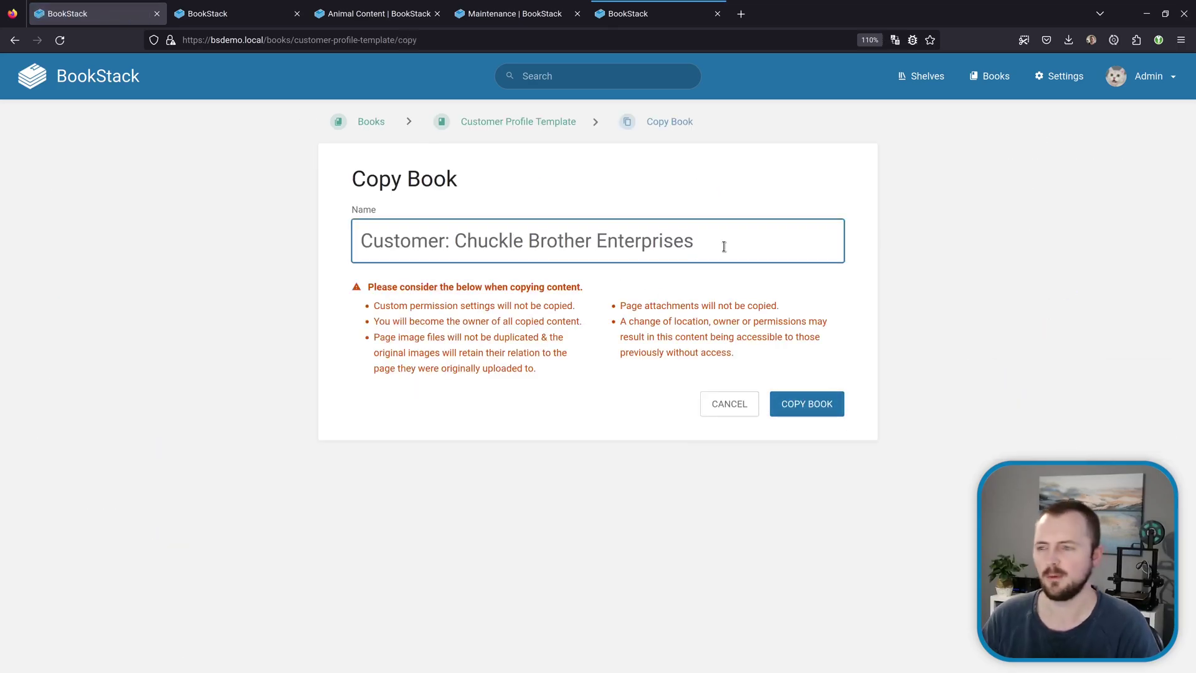
{"action": "left_click", "coordinate": [812, 402]}
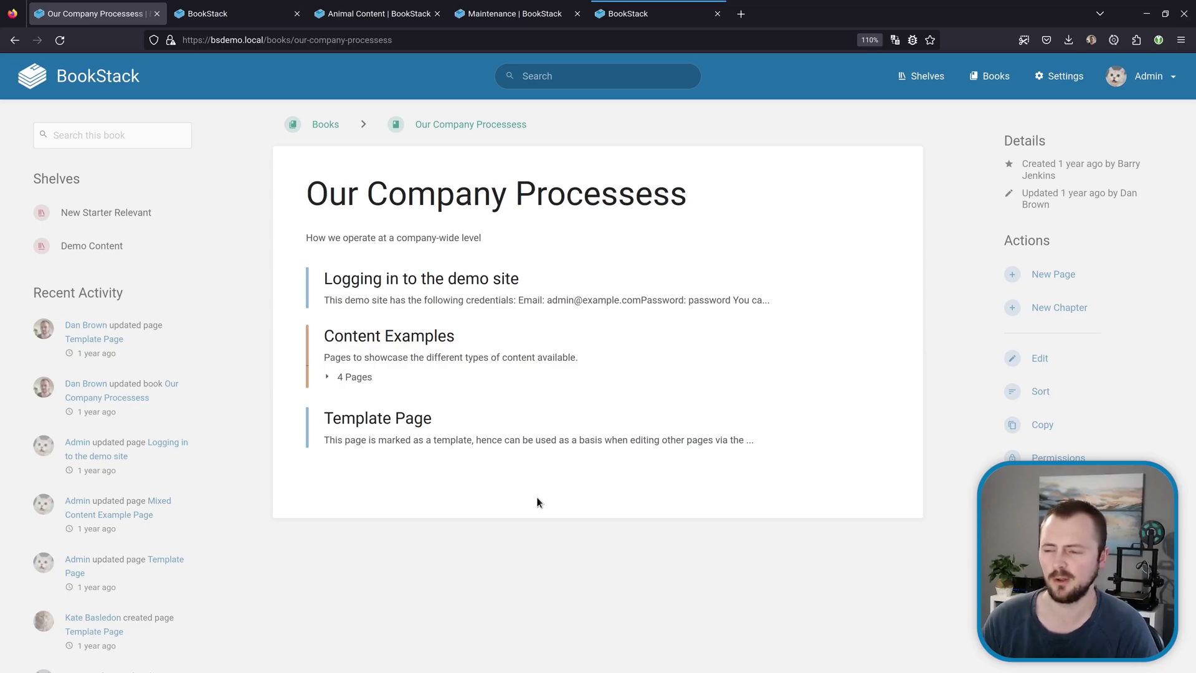
Step: Open the content sorting of the Our Company Processess book and include the General Policy and Terms book in the operation
{"action": "left_click", "coordinate": [1040, 391]}
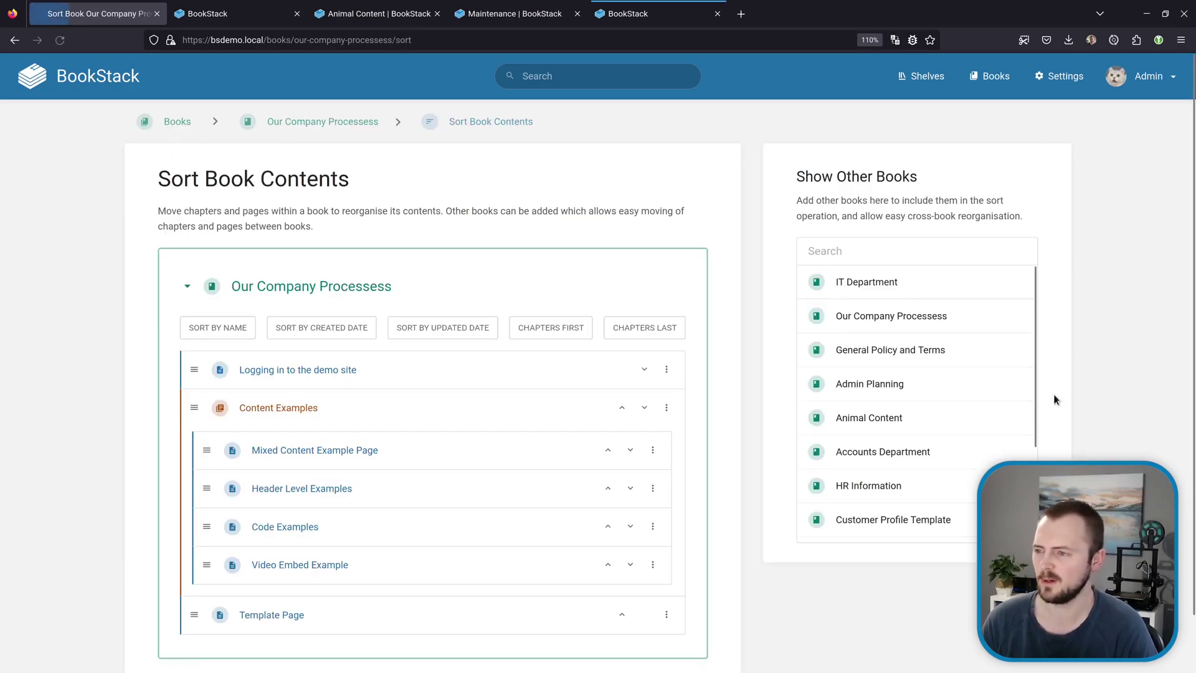
{"action": "scroll", "coordinate": [791, 254], "scroll_direction": "down", "scroll_amount": 1}
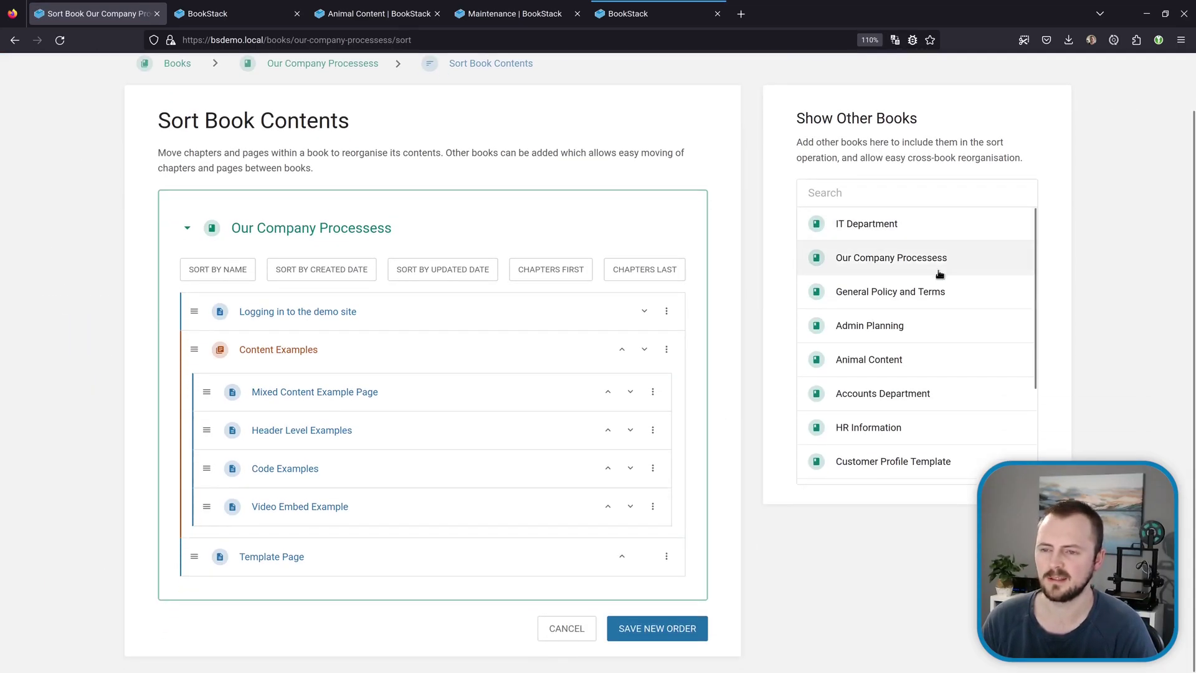
{"action": "left_click", "coordinate": [927, 293]}
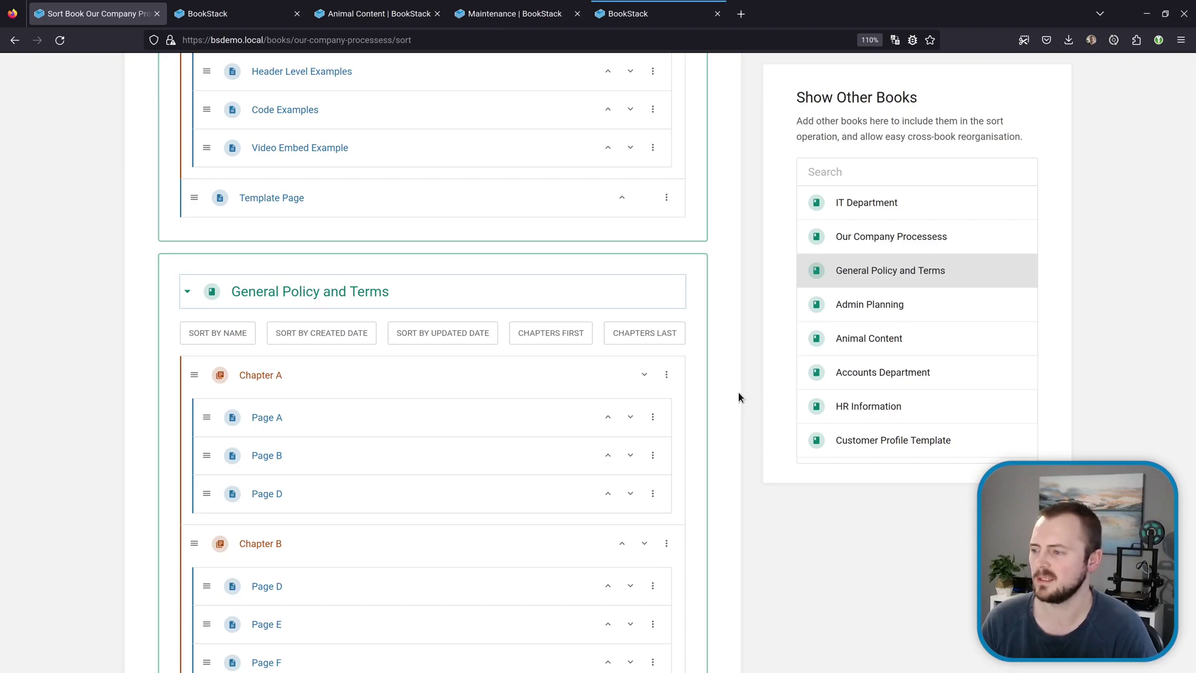
Step: Arrange the contents of the General Policy and Terms book with chapters last
{"action": "scroll", "coordinate": [566, 359], "scroll_direction": "down", "scroll_amount": 5}
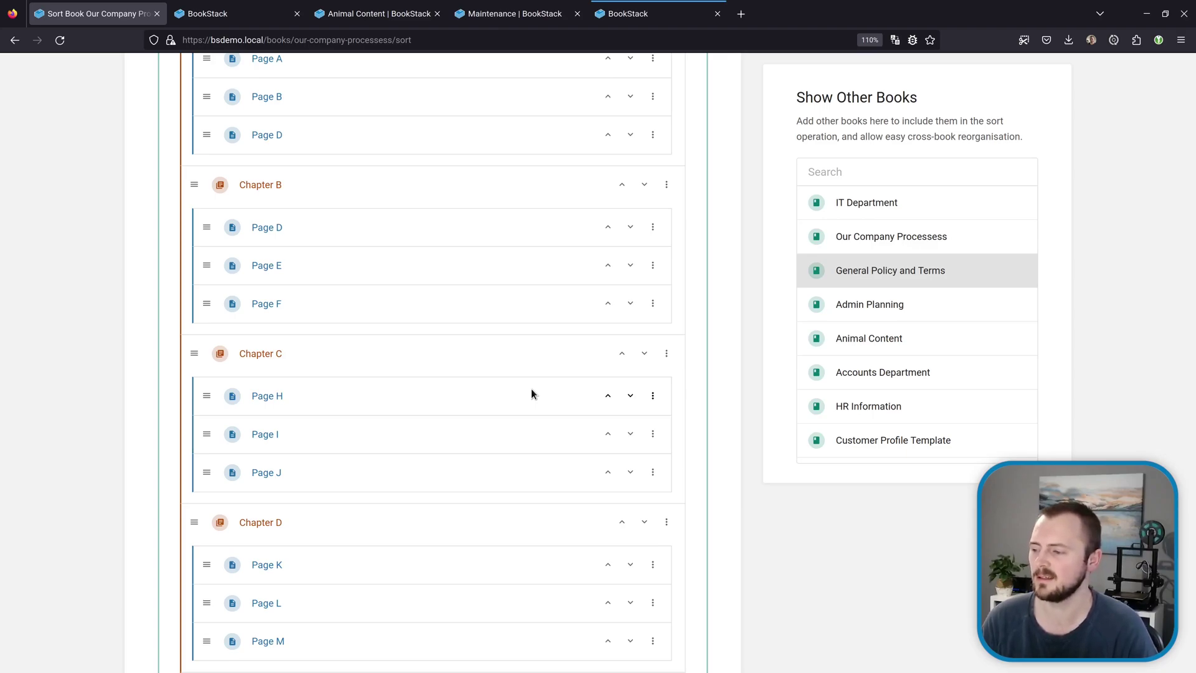
{"action": "scroll", "coordinate": [530, 387], "scroll_direction": "up", "scroll_amount": 5}
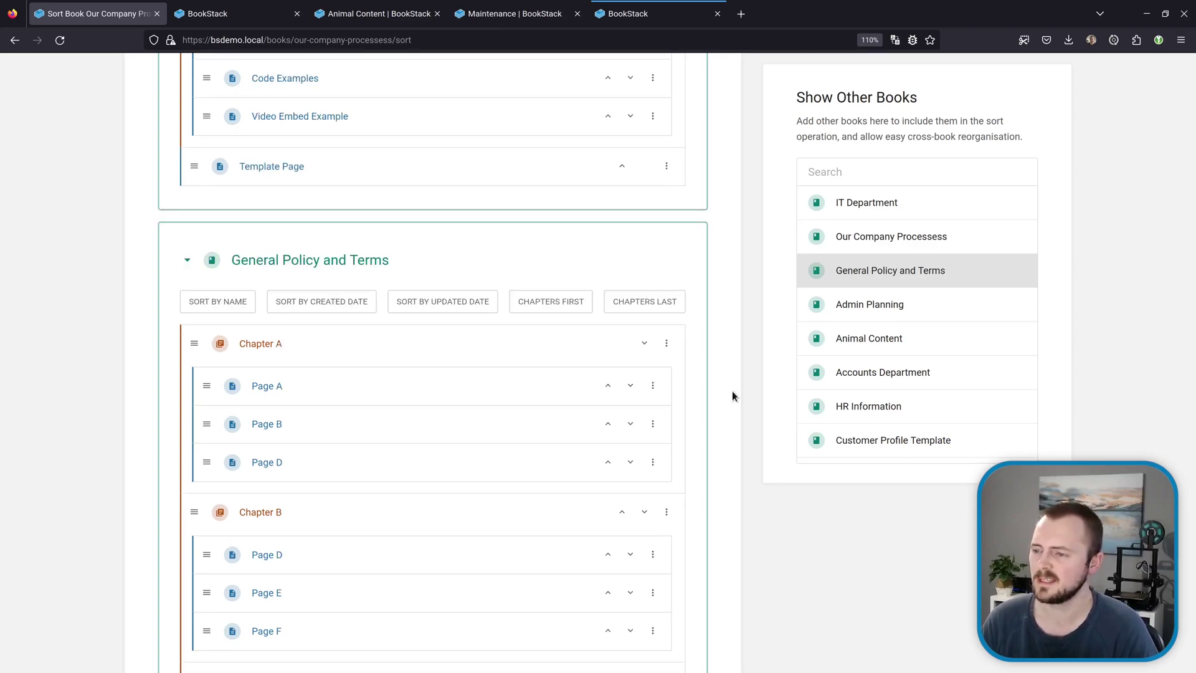
{"action": "left_click", "coordinate": [642, 302]}
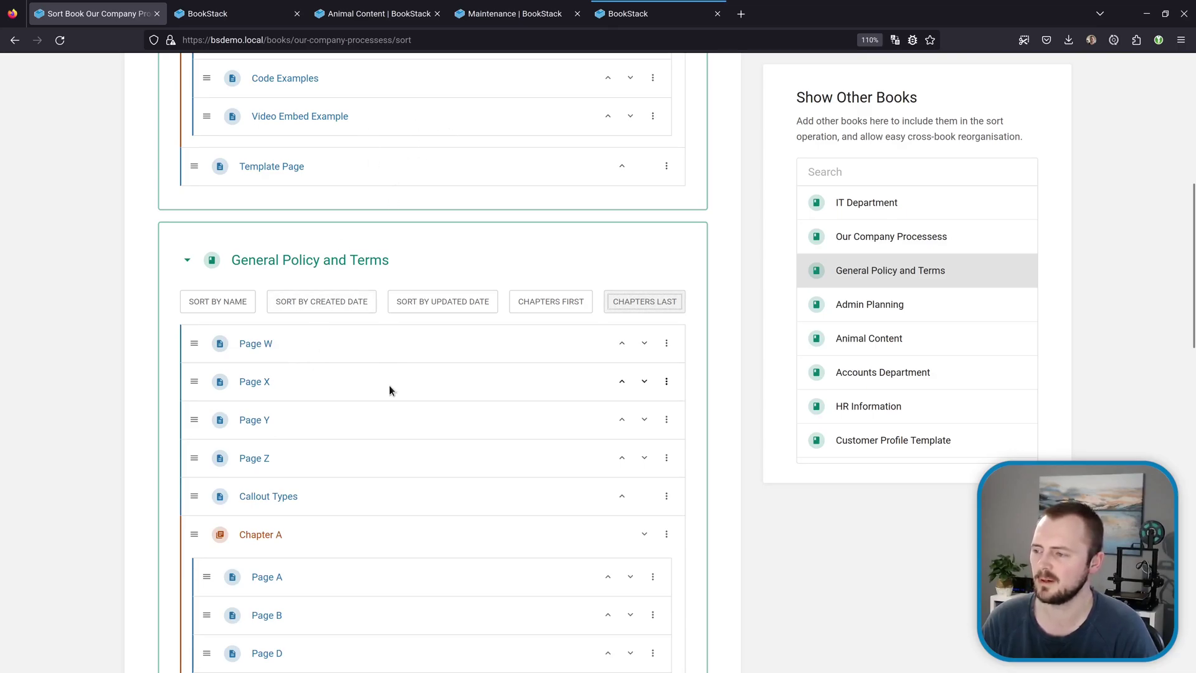
Step: Move Page W, Page X, Page Y, Page Z and Callout Types together into Our Company Processess, directly above Template Page
{"action": "key", "text": "Tab"}
{"action": "left_click", "coordinate": [364, 496], "text": "shift"}
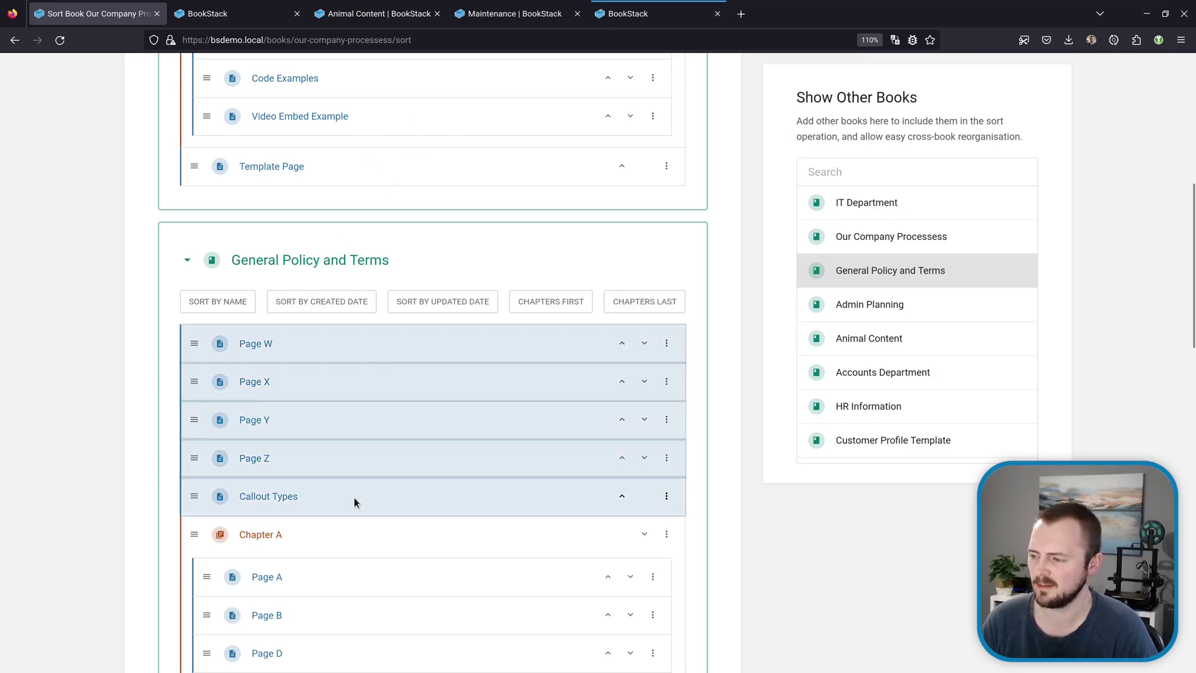
{"action": "scroll", "coordinate": [354, 497], "scroll_direction": "up", "scroll_amount": 1}
{"action": "left_click_drag", "start_coordinate": [194, 439], "coordinate": [208, 283]}
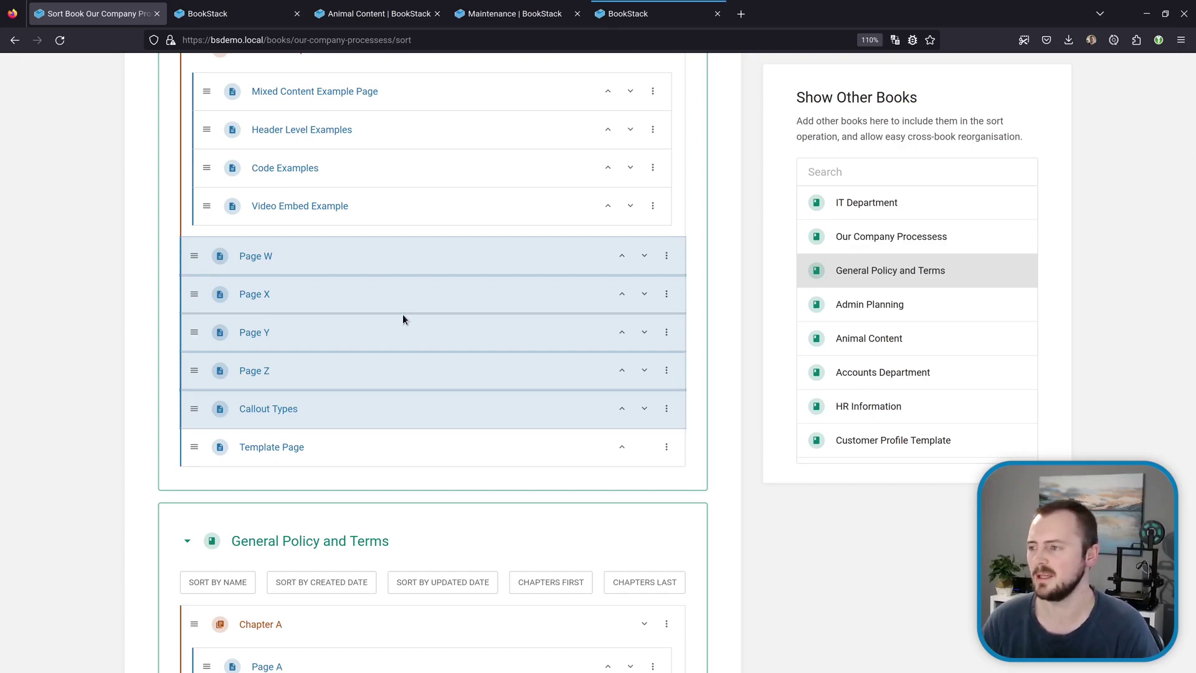
Step: Move Page X to the end of the Our Company Processess book and close the sort page without saving
{"action": "scroll", "coordinate": [409, 339], "scroll_direction": "up", "scroll_amount": 2}
{"action": "left_click", "coordinate": [678, 390]}
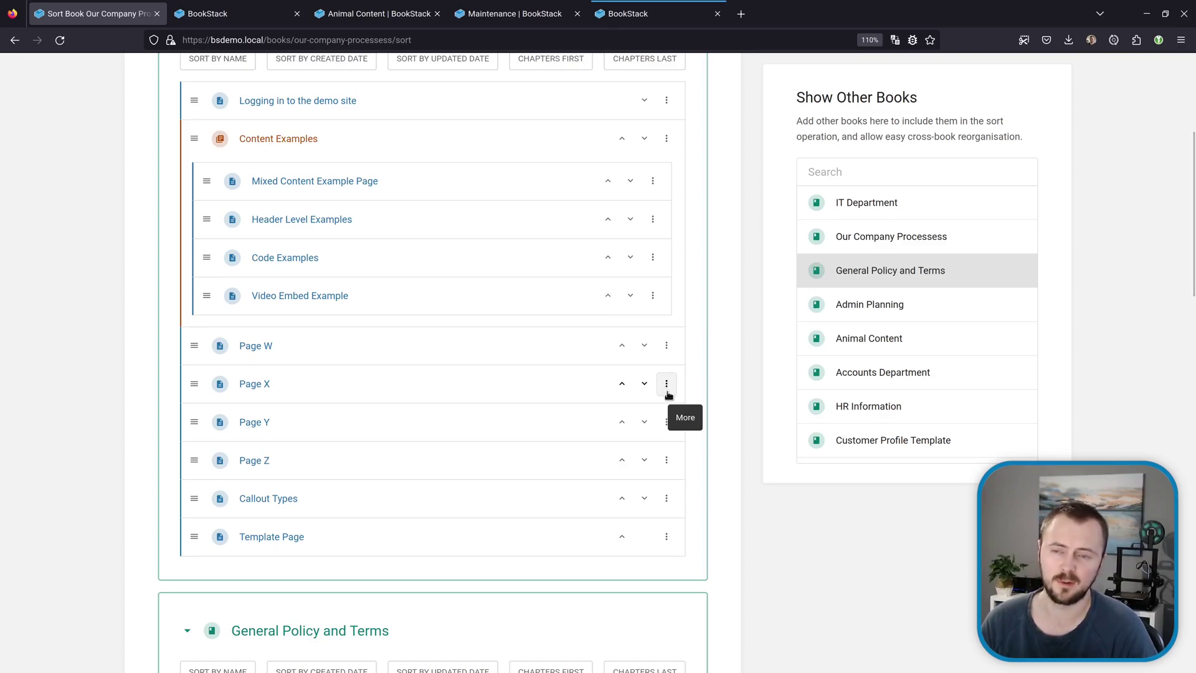
{"action": "left_click", "coordinate": [667, 386]}
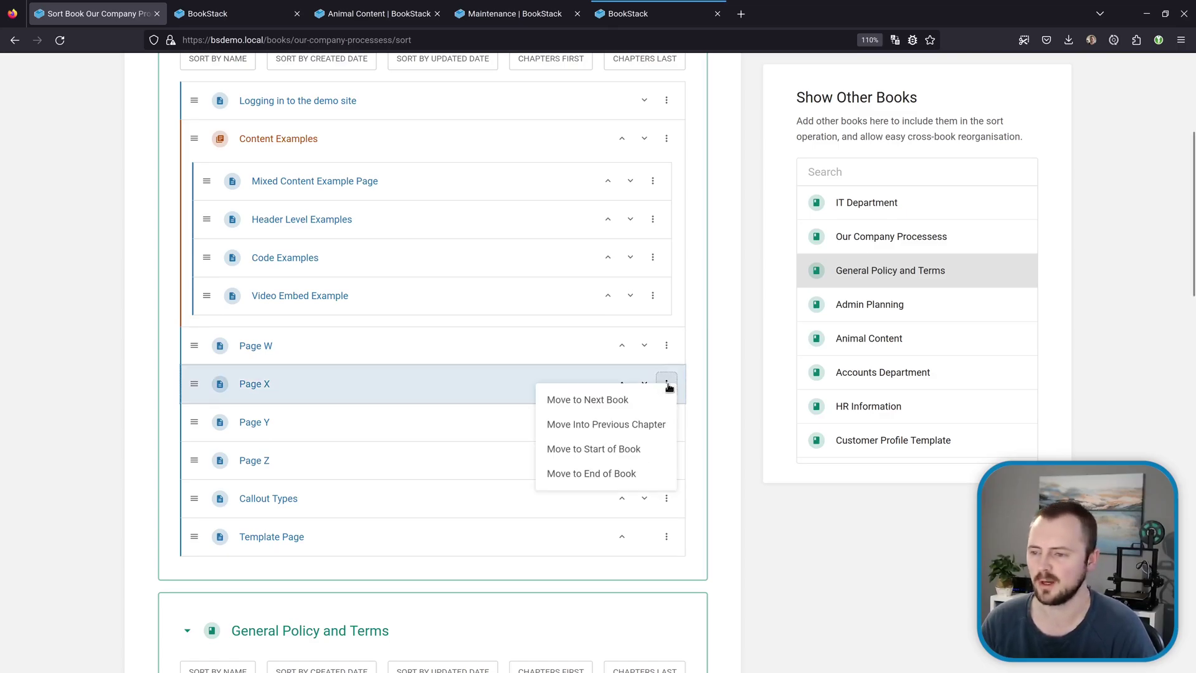
{"action": "left_click", "coordinate": [624, 474]}
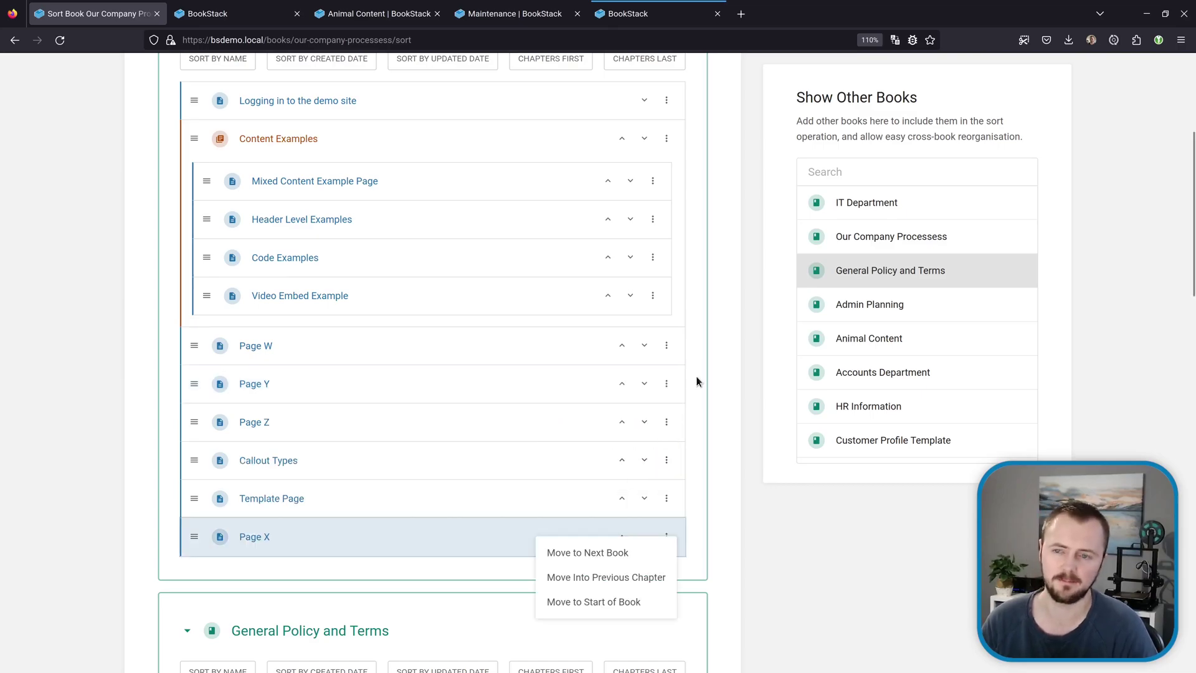
{"action": "key", "text": "ctrl+w"}
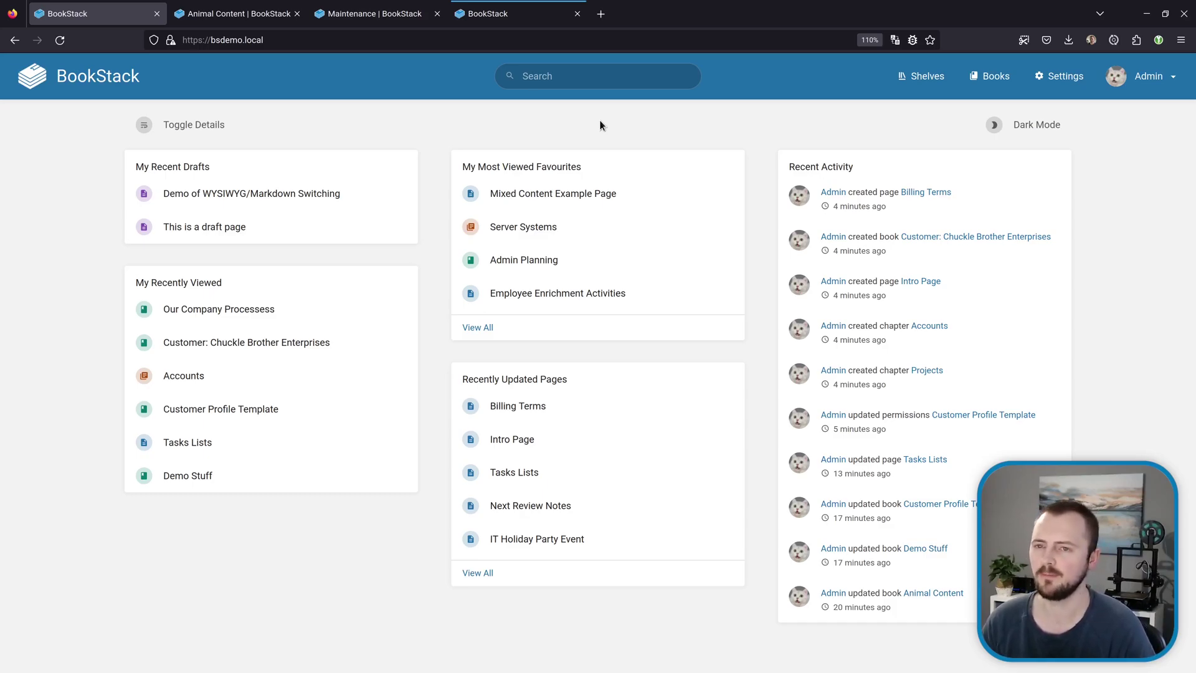
Step: Change the Homepage interface shortcut to Ctrl + 1 in the keyboard shortcut preferences and save the shortcuts
{"action": "left_click", "coordinate": [1127, 83]}
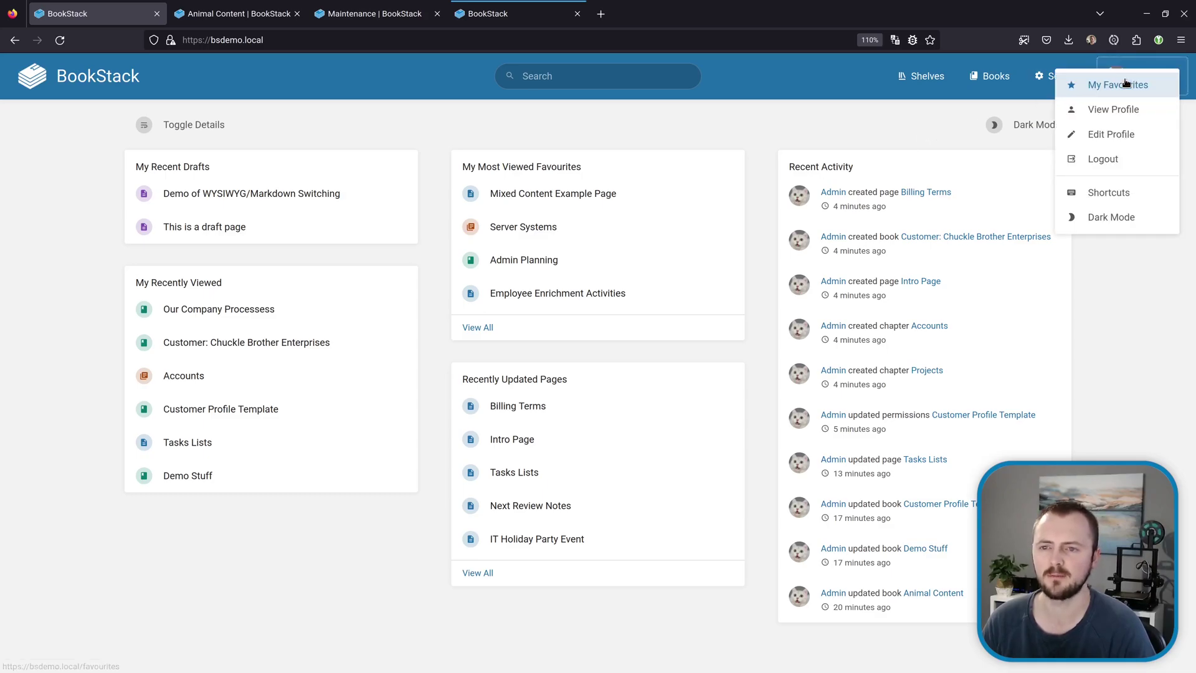
{"action": "left_click", "coordinate": [1109, 194]}
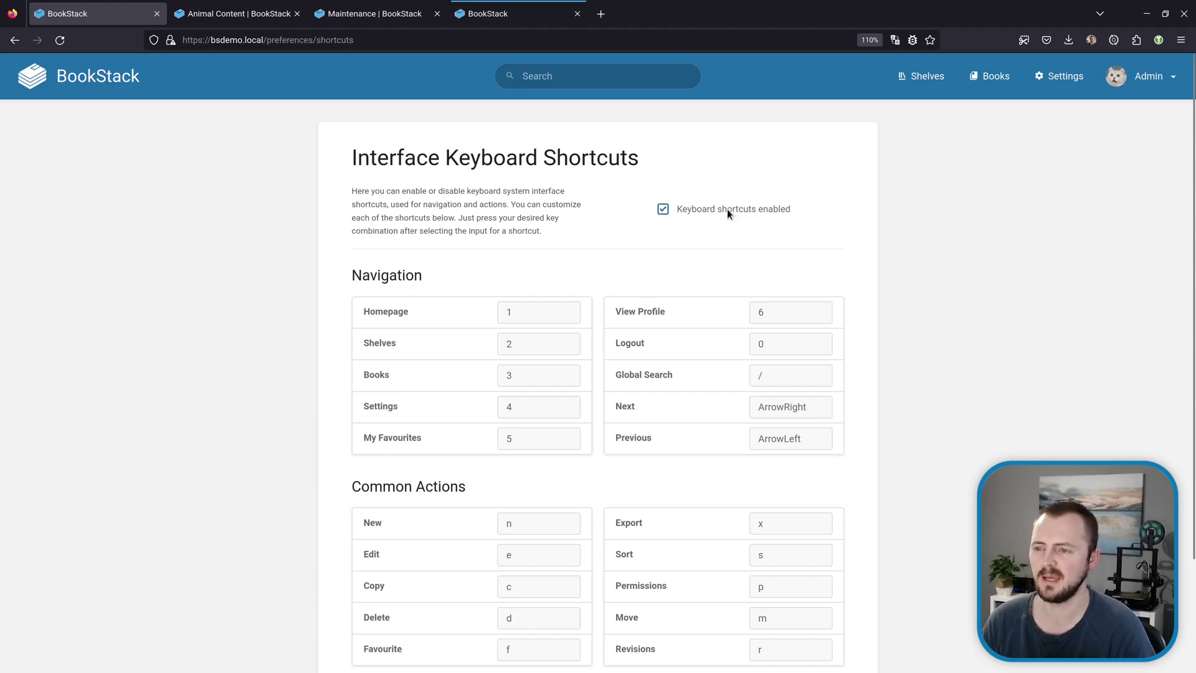
{"action": "scroll", "coordinate": [594, 349], "scroll_direction": "down", "scroll_amount": 2}
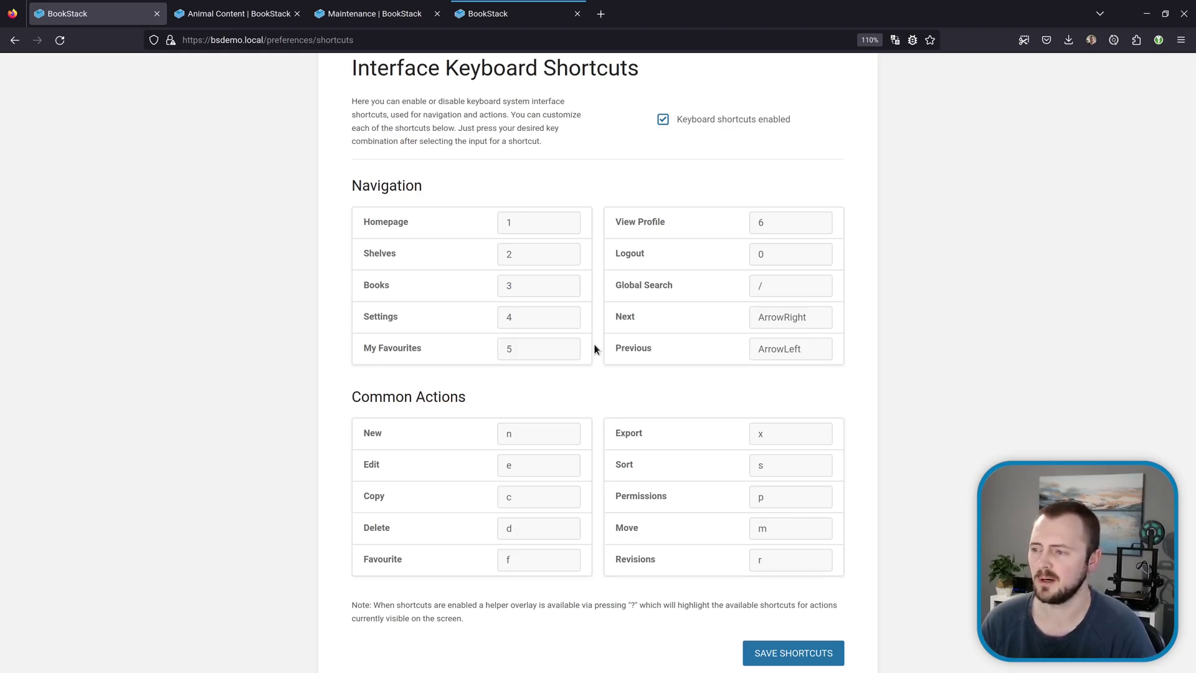
{"action": "left_click", "coordinate": [527, 223]}
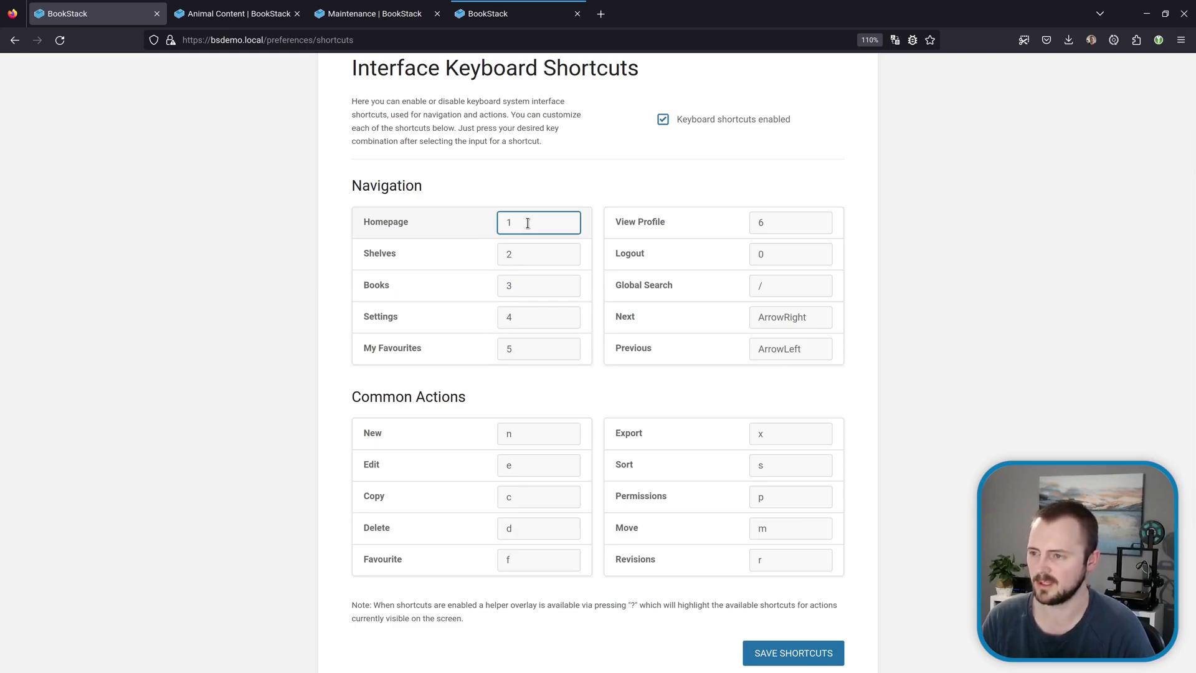
{"action": "key", "text": "ctrl+1"}
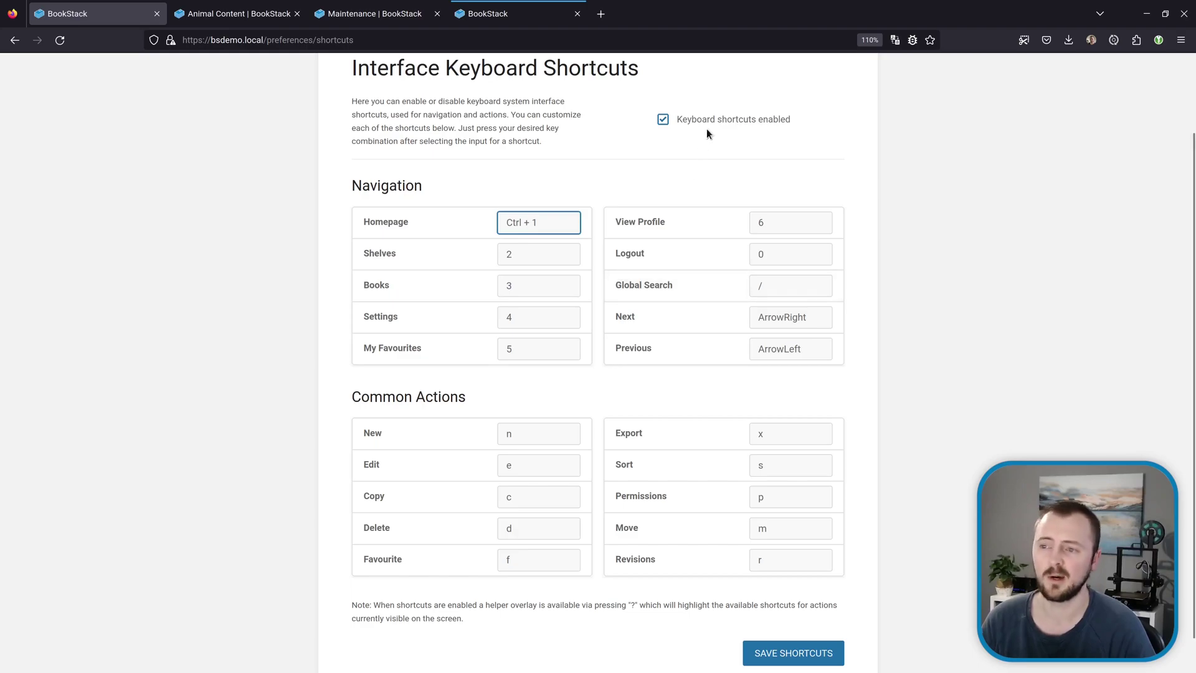
{"action": "left_click", "coordinate": [802, 651]}
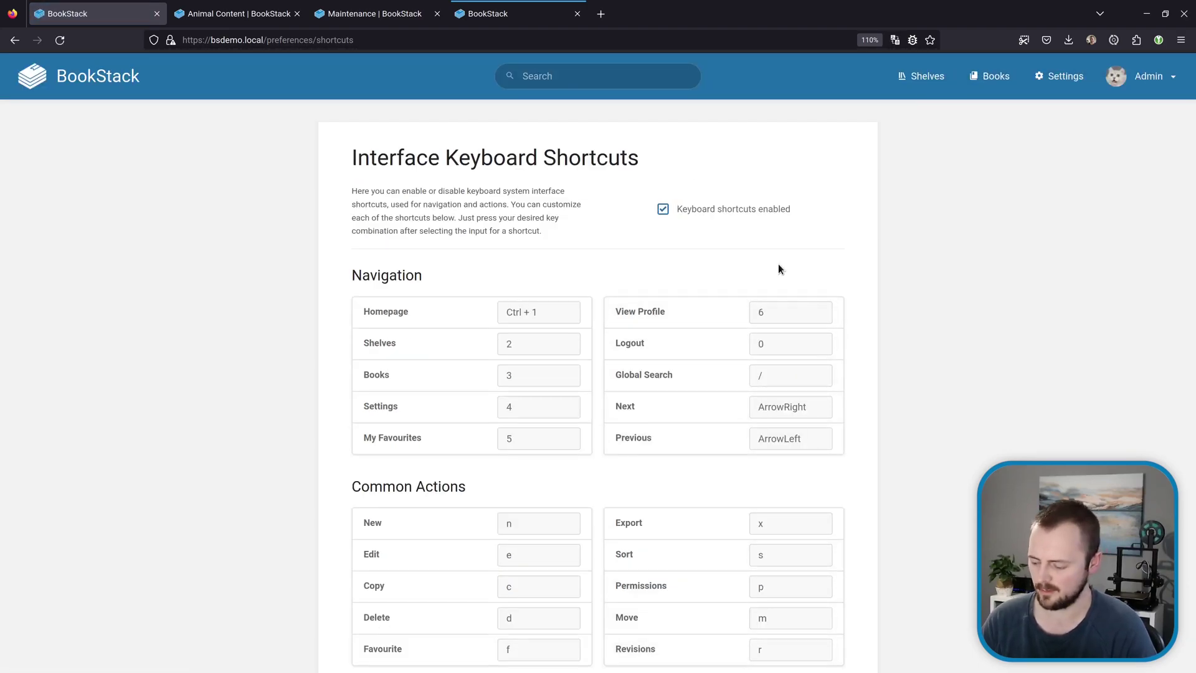
Step: Test the custom Homepage shortcut, and show and hide the shortcut helper overlay on the homepage
{"action": "key", "text": "ctrl+1"}
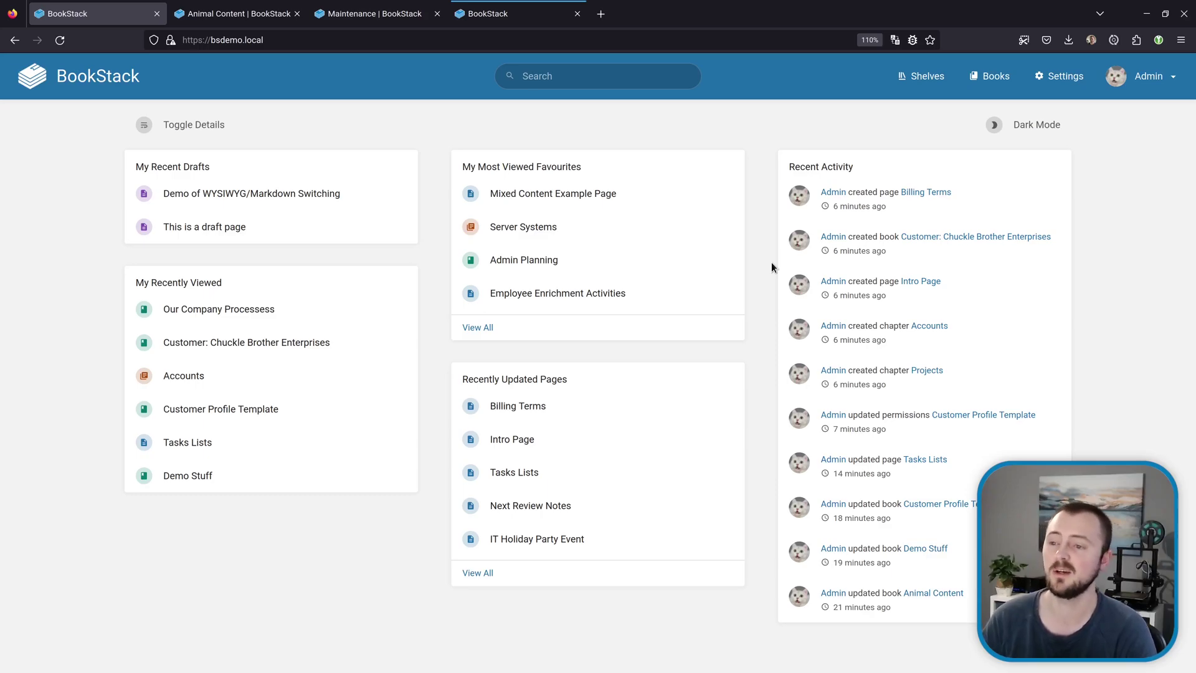
{"action": "key", "text": "shift+slash"}
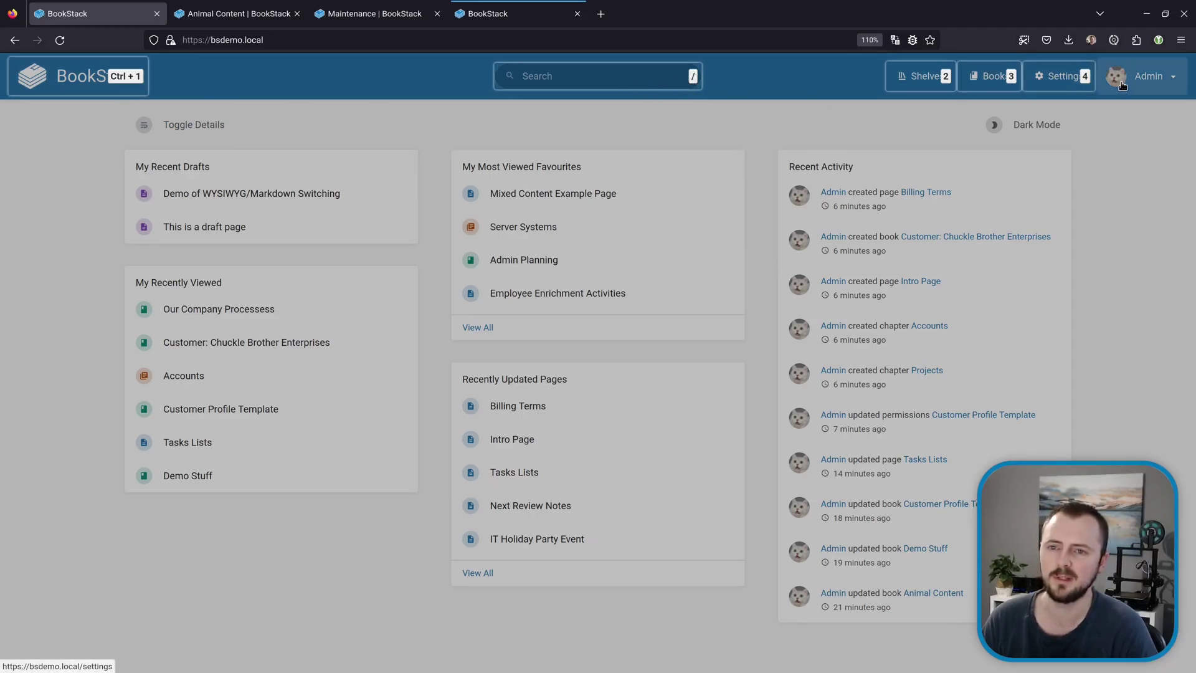
{"action": "key", "text": "shift+slash"}
Step: Show the shortcut overlay on the Mixed Content Example Page, open its editor by shortcut, and close the page unchanged
{"action": "left_click", "coordinate": [622, 194]}
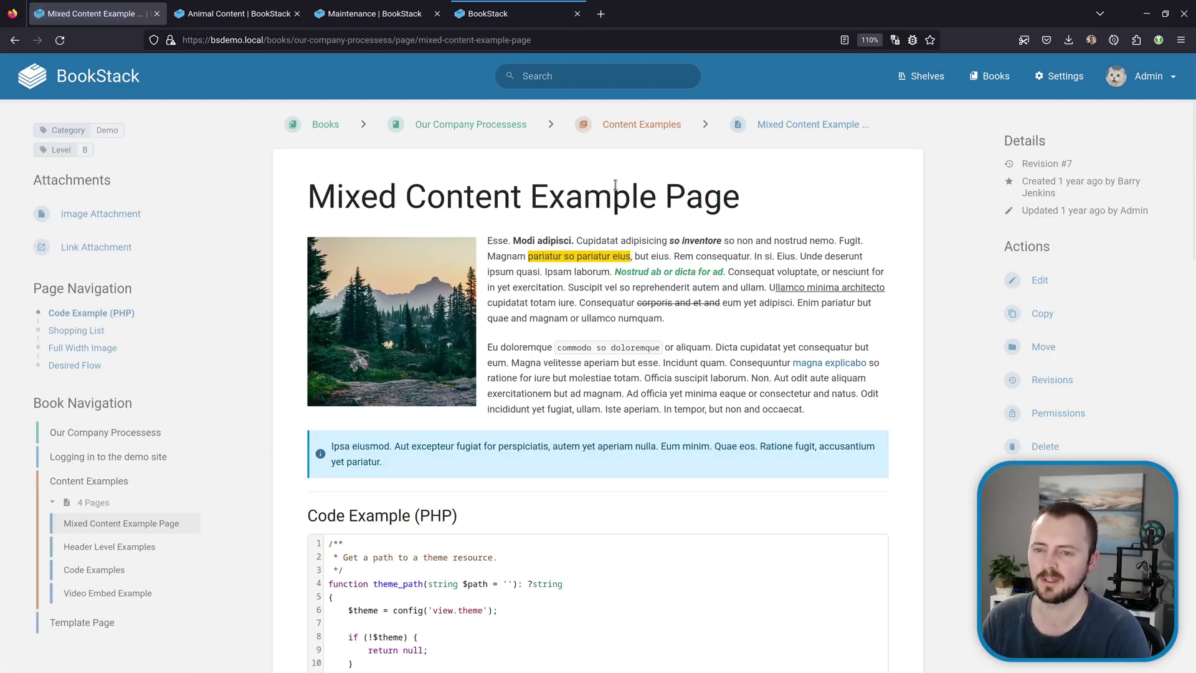
{"action": "key", "text": "shift+slash"}
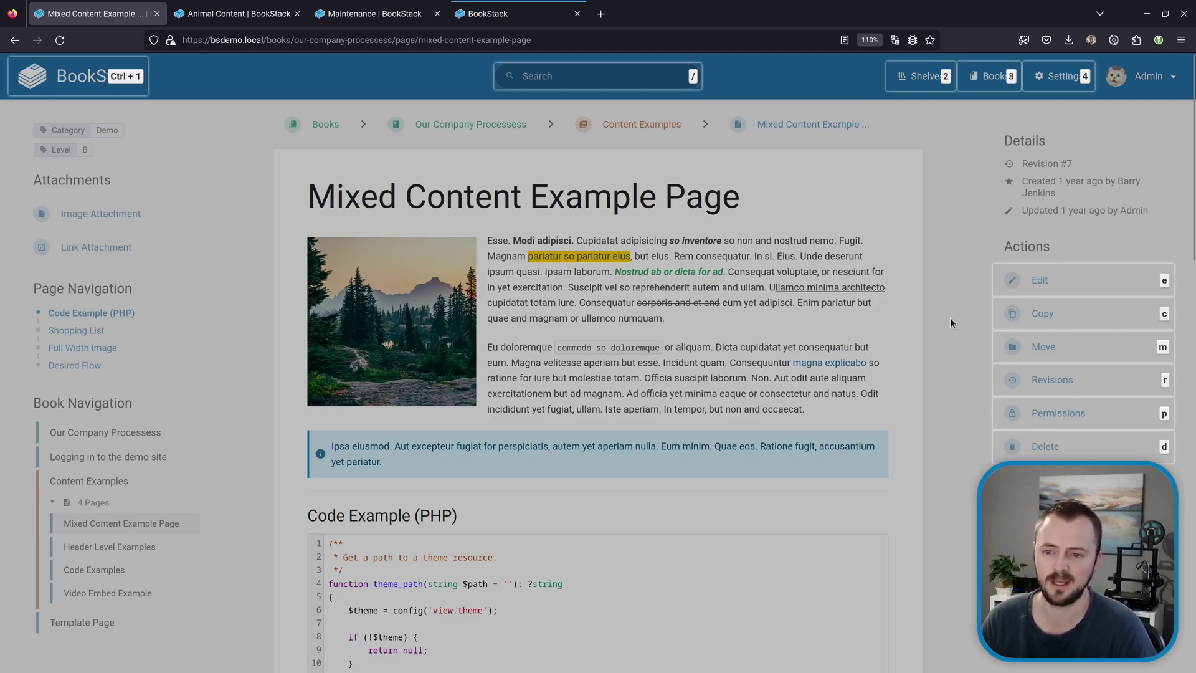
{"action": "key", "text": "e"}
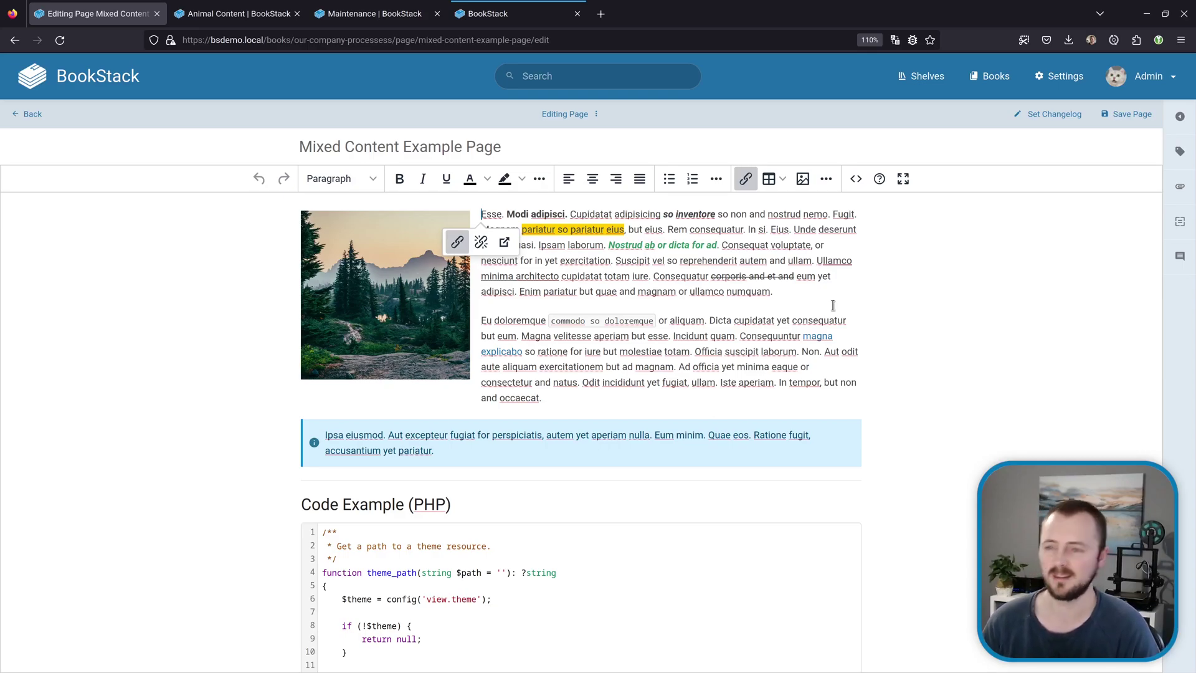
{"action": "key", "text": "ctrl+w"}
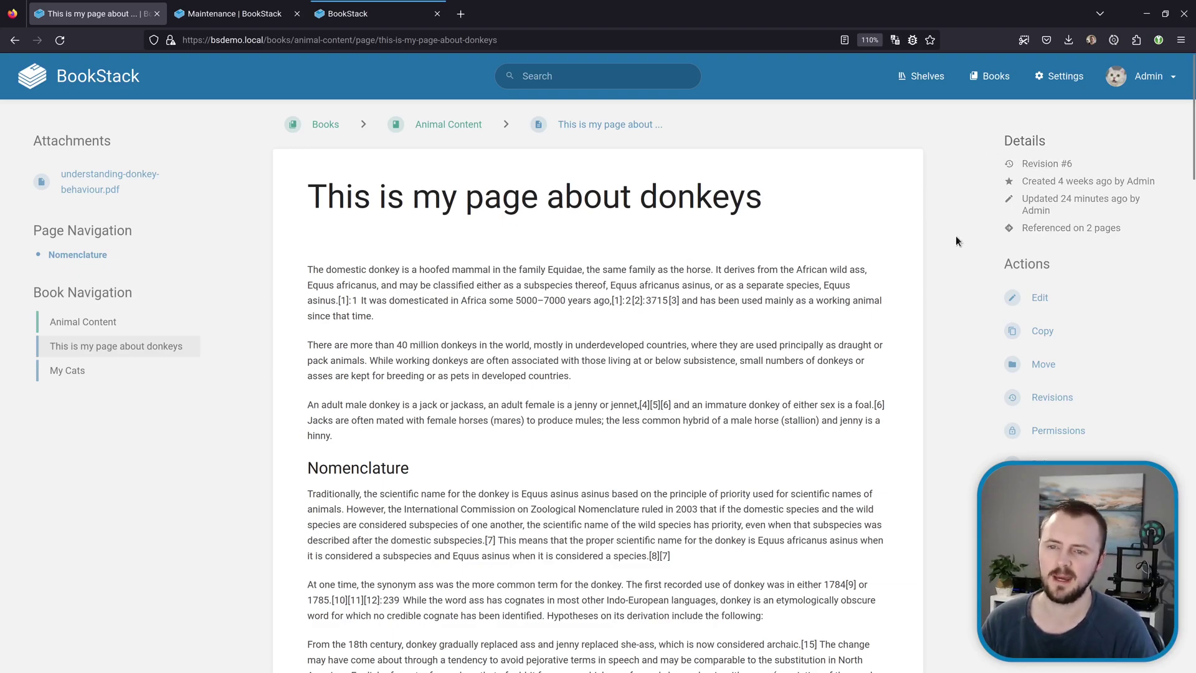
Step: View the references of the donkeys page, open Next Review Notes from them and follow its donkey link
{"action": "left_click", "coordinate": [1046, 230]}
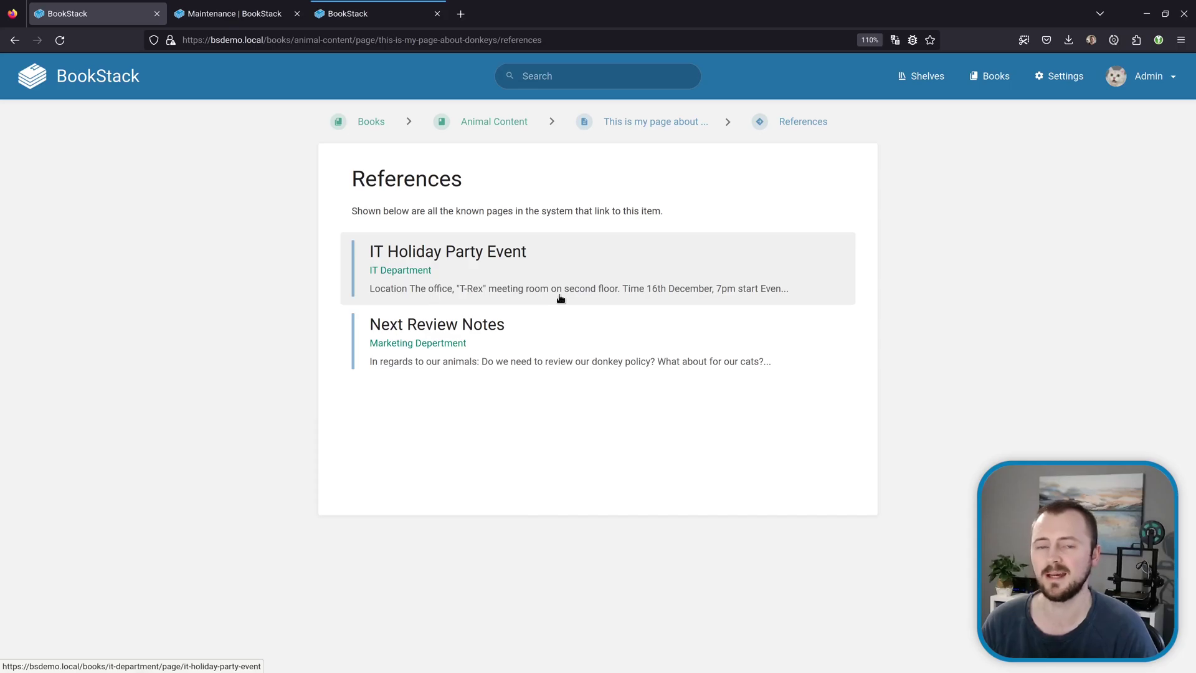
{"action": "left_click", "coordinate": [547, 344]}
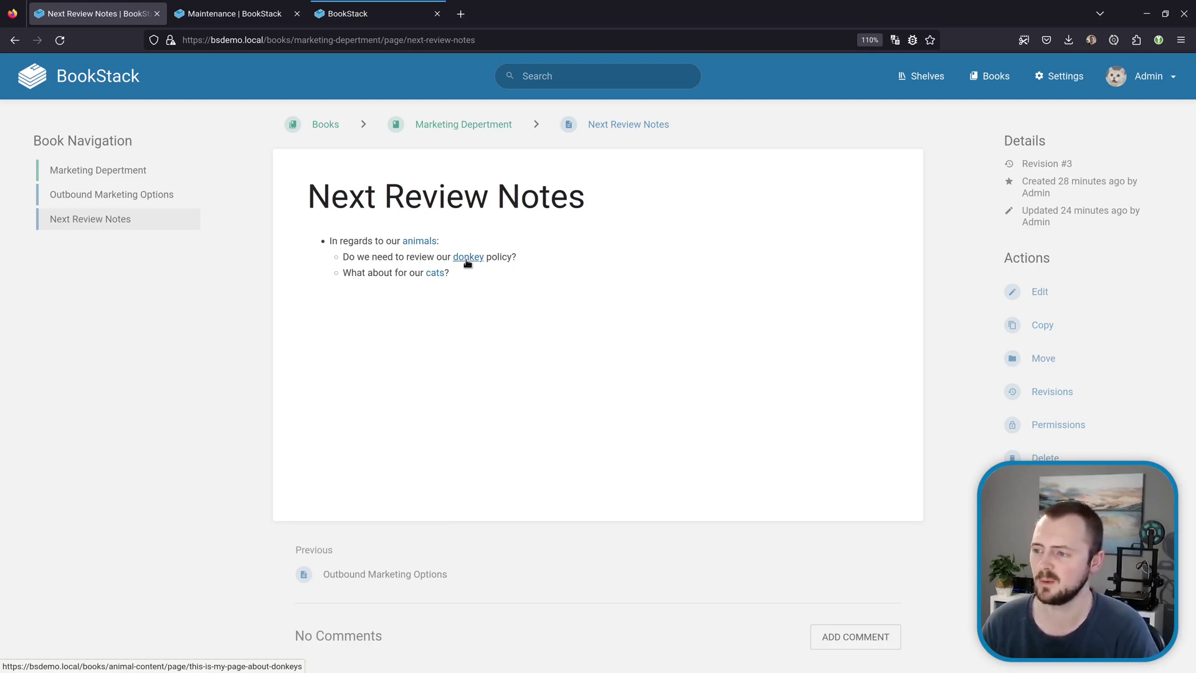
{"action": "left_click", "coordinate": [463, 259]}
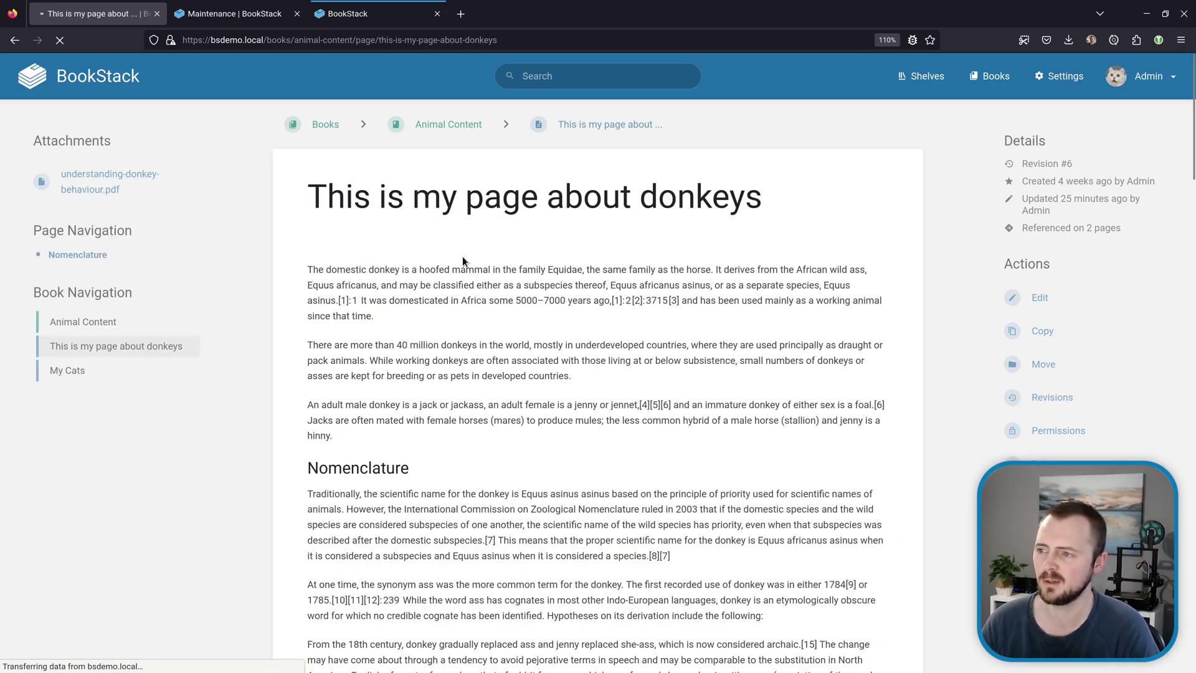
Step: View the references of the Animal Content book, open Next Review Notes from them and follow its animals link
{"action": "left_click", "coordinate": [452, 127]}
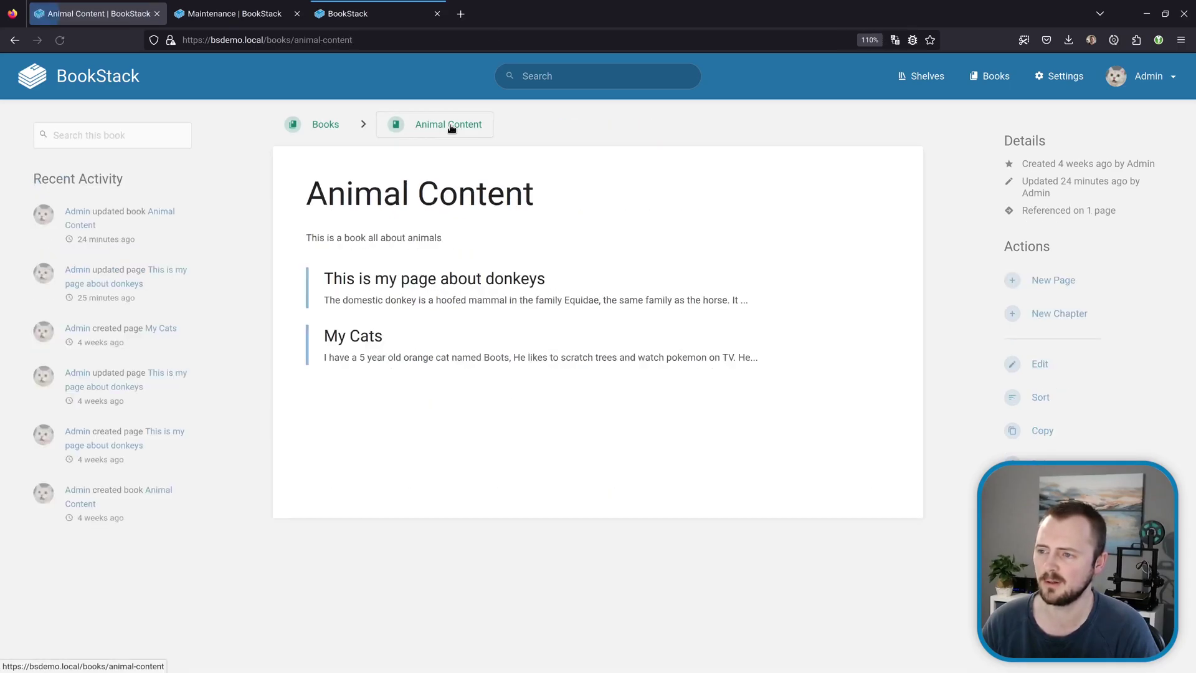
{"action": "left_click", "coordinate": [1084, 212]}
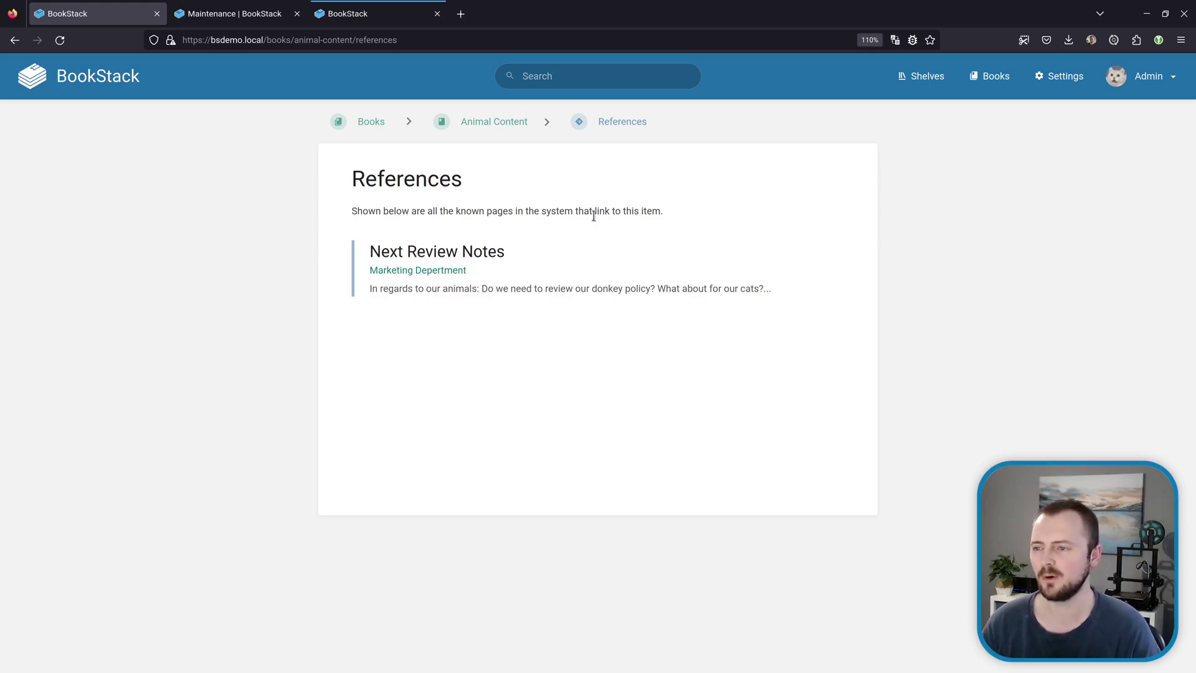
{"action": "left_click", "coordinate": [447, 243]}
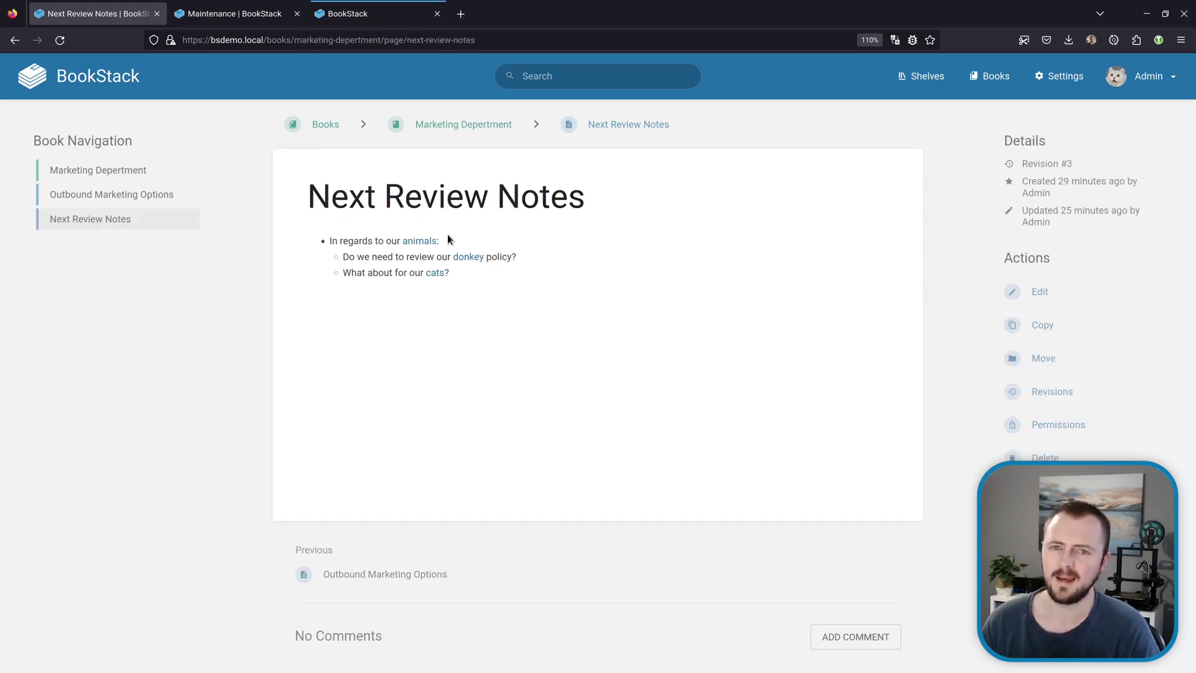
{"action": "left_click", "coordinate": [416, 241]}
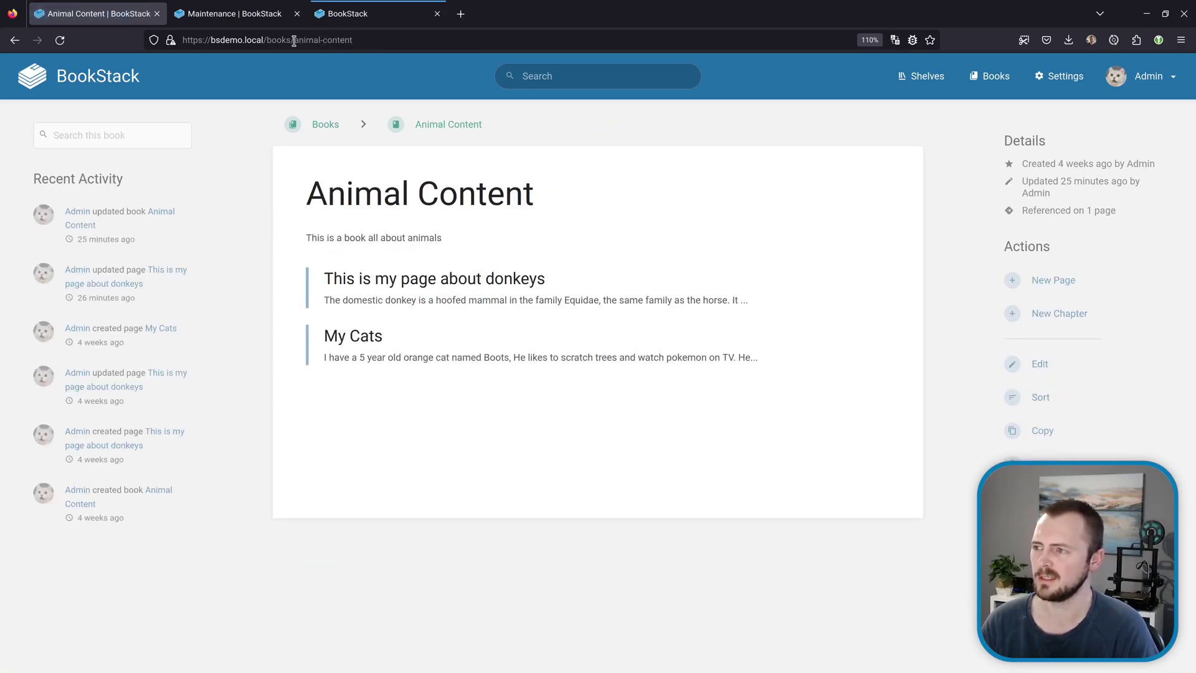
Step: Rename the Animal Content book as "My Animal Content" and save it
{"action": "left_click", "coordinate": [1046, 367]}
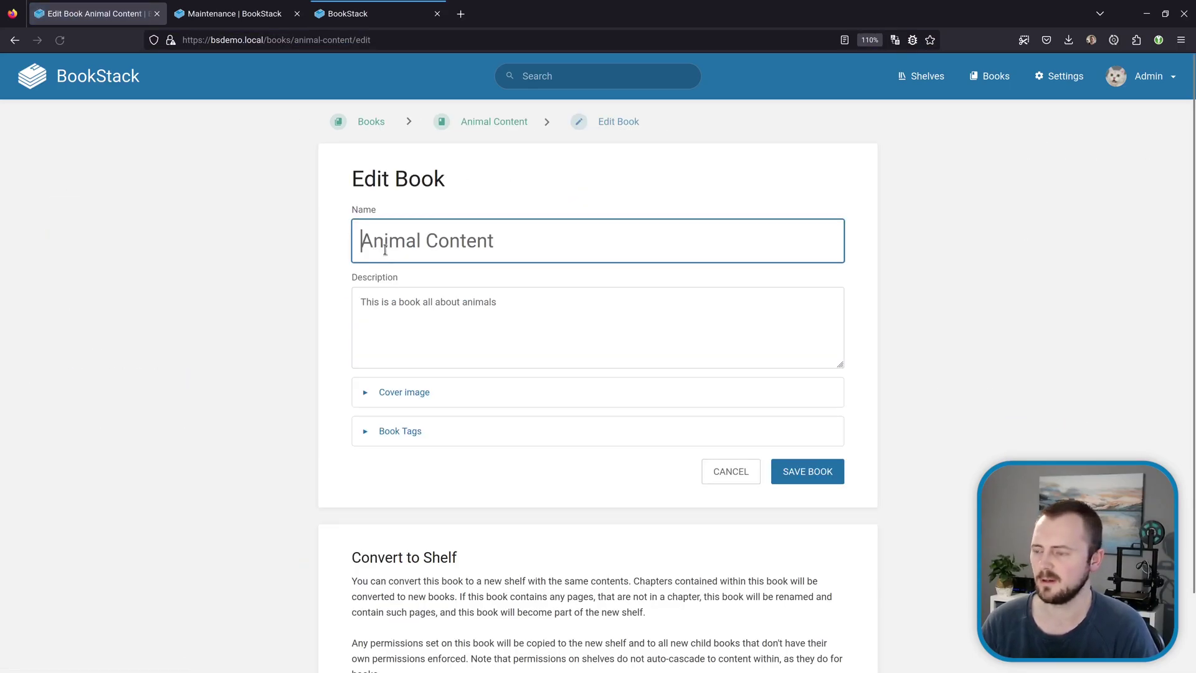
{"action": "type", "text": "My"}
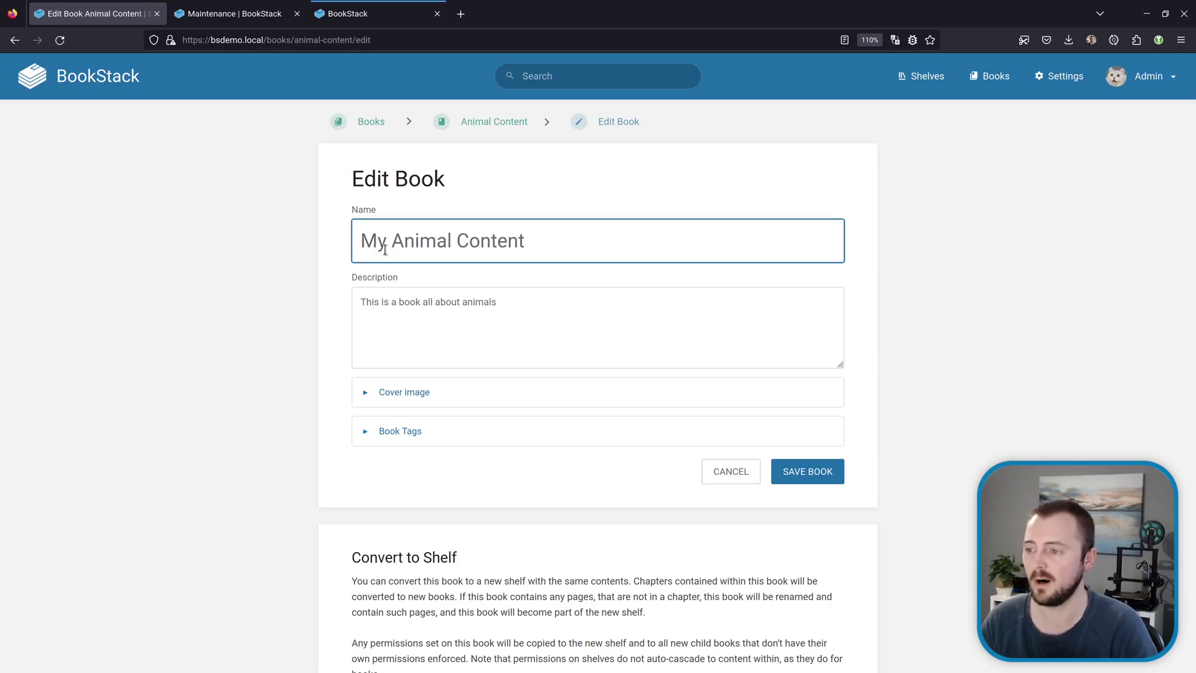
{"action": "left_click", "coordinate": [803, 472]}
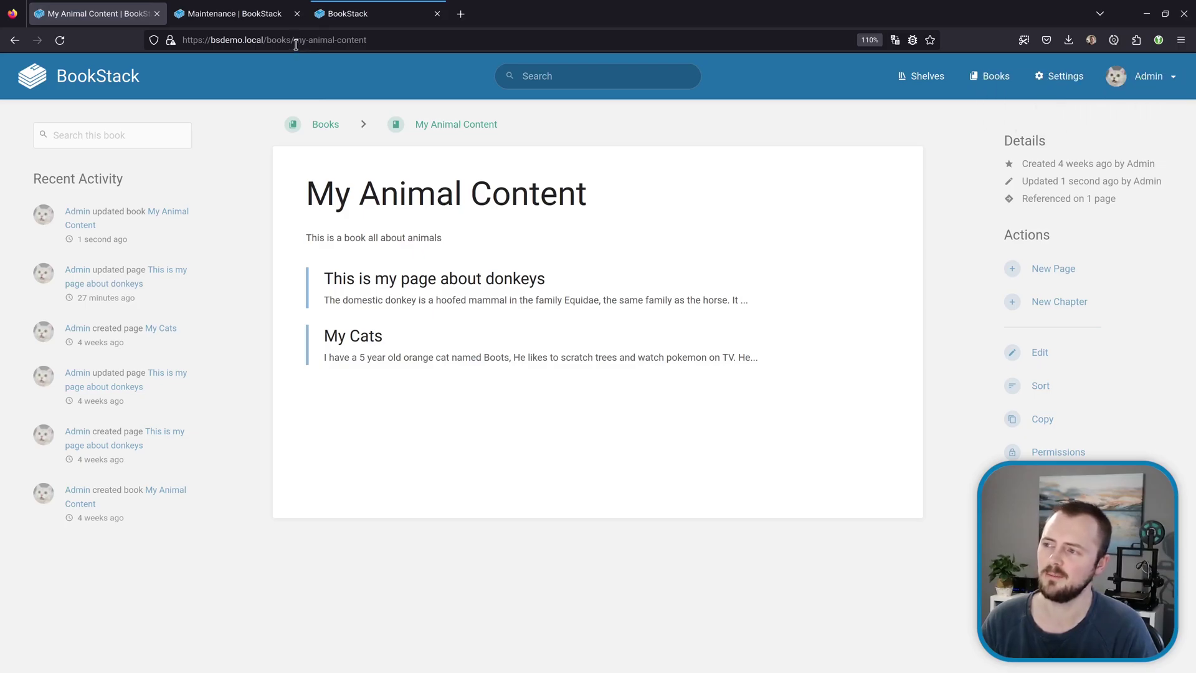
Step: Open the Next Review Notes page from the references of the My Animal Content book
{"action": "left_click", "coordinate": [1060, 205]}
{"action": "left_click", "coordinate": [600, 272]}
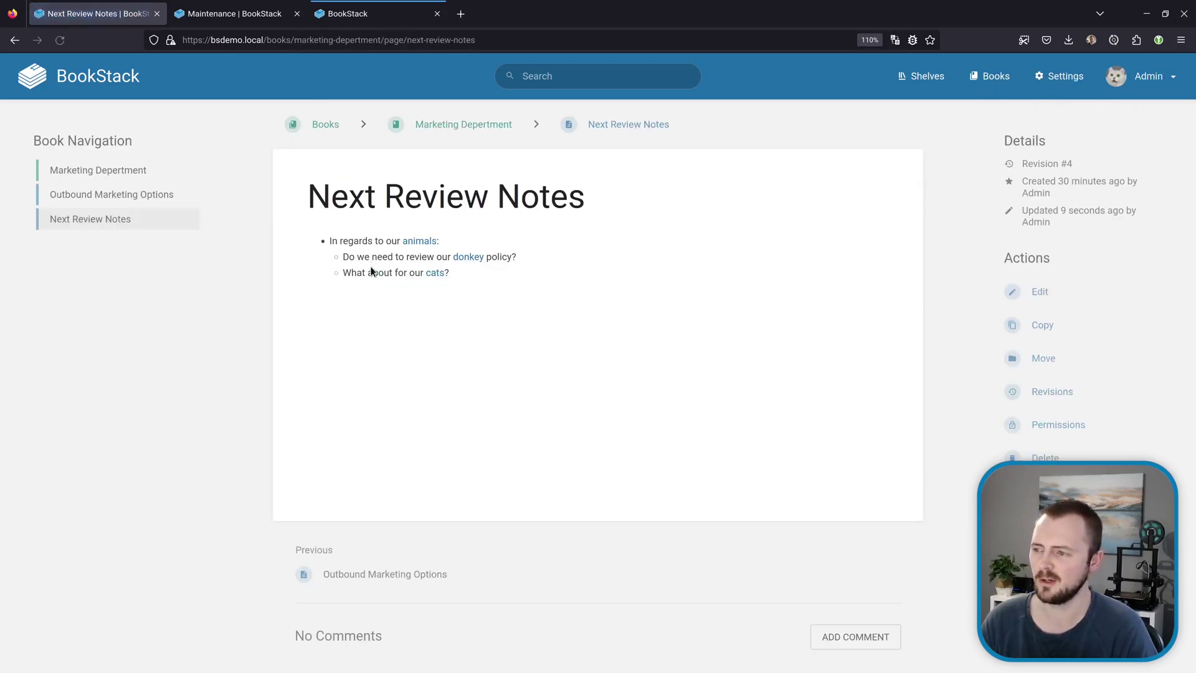
Step: Check the animals link in Next Review Notes, return to the notes and follow the donkey link
{"action": "left_click", "coordinate": [419, 243]}
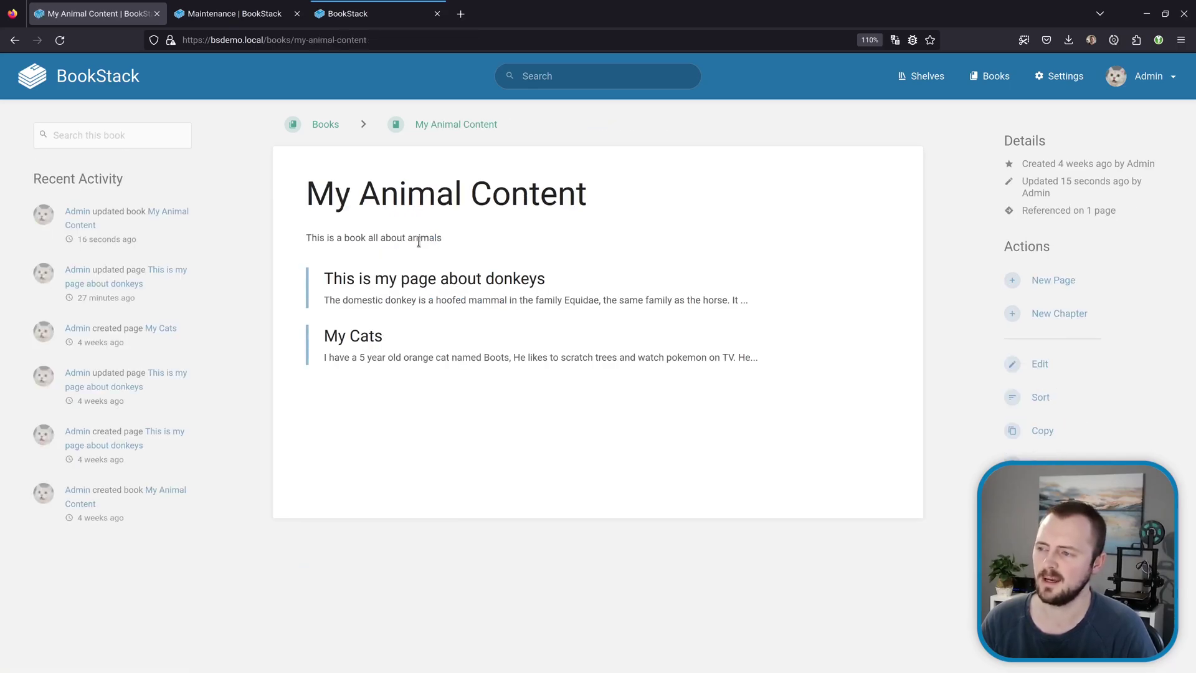
{"action": "key", "text": "alt+Left"}
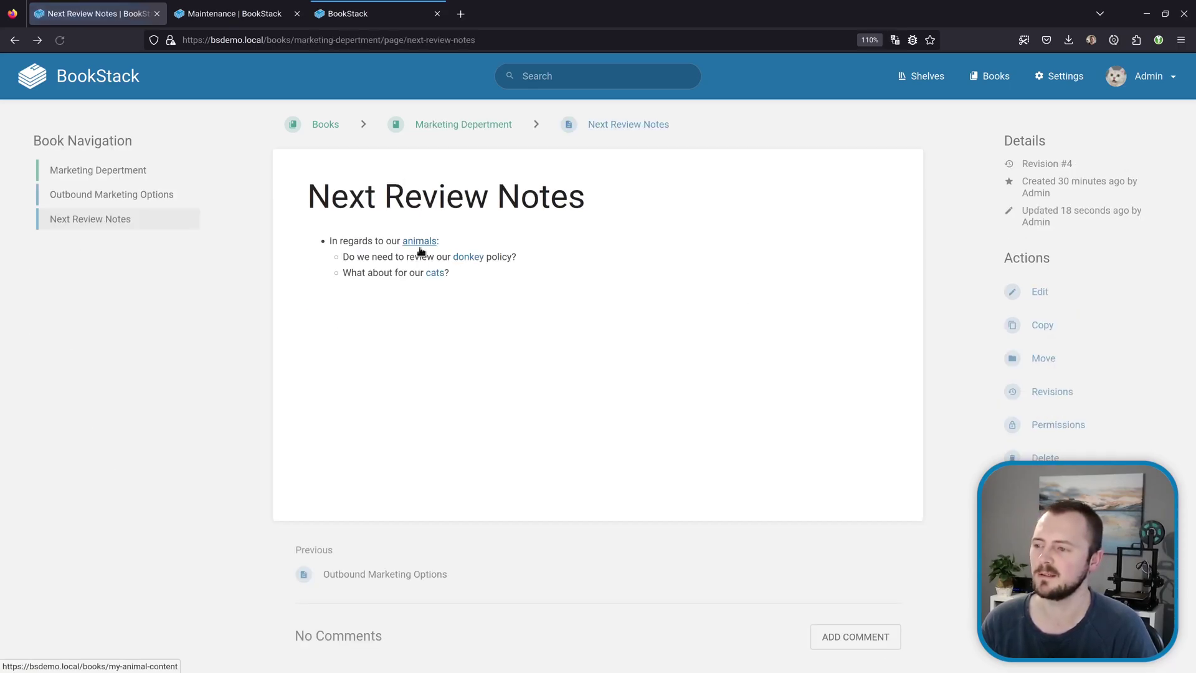
{"action": "left_click", "coordinate": [470, 258]}
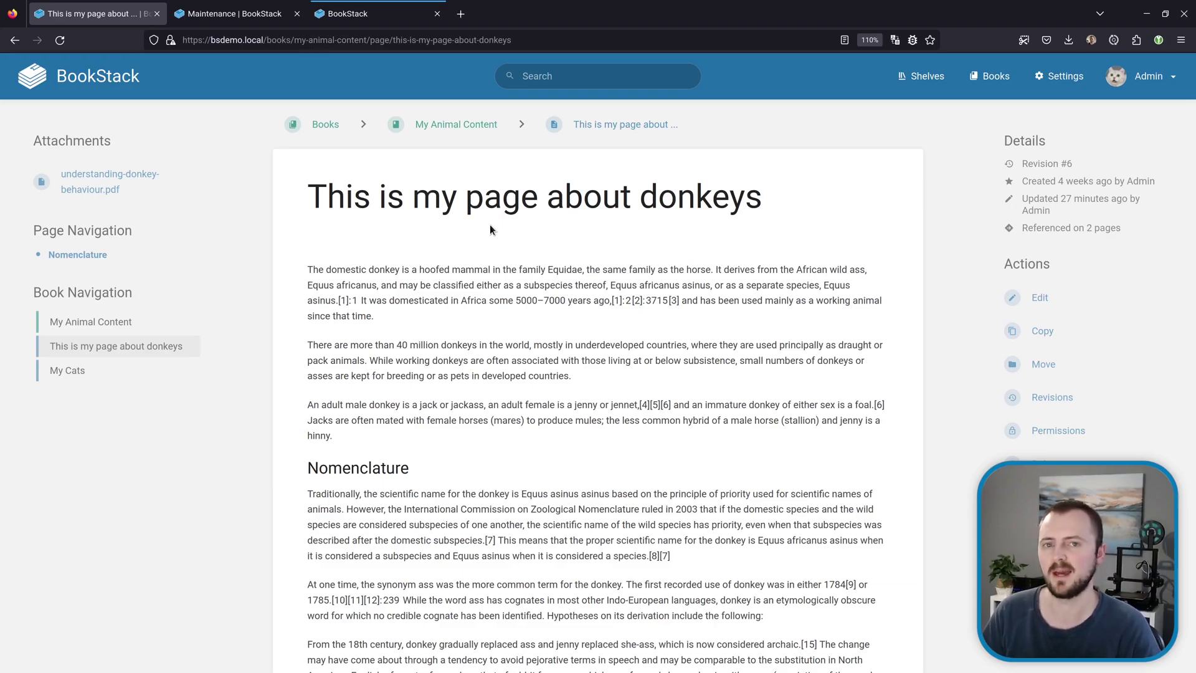
Step: Review the Maintenance page down to its Regenerate References action
{"action": "key", "text": "ctrl+Tab"}
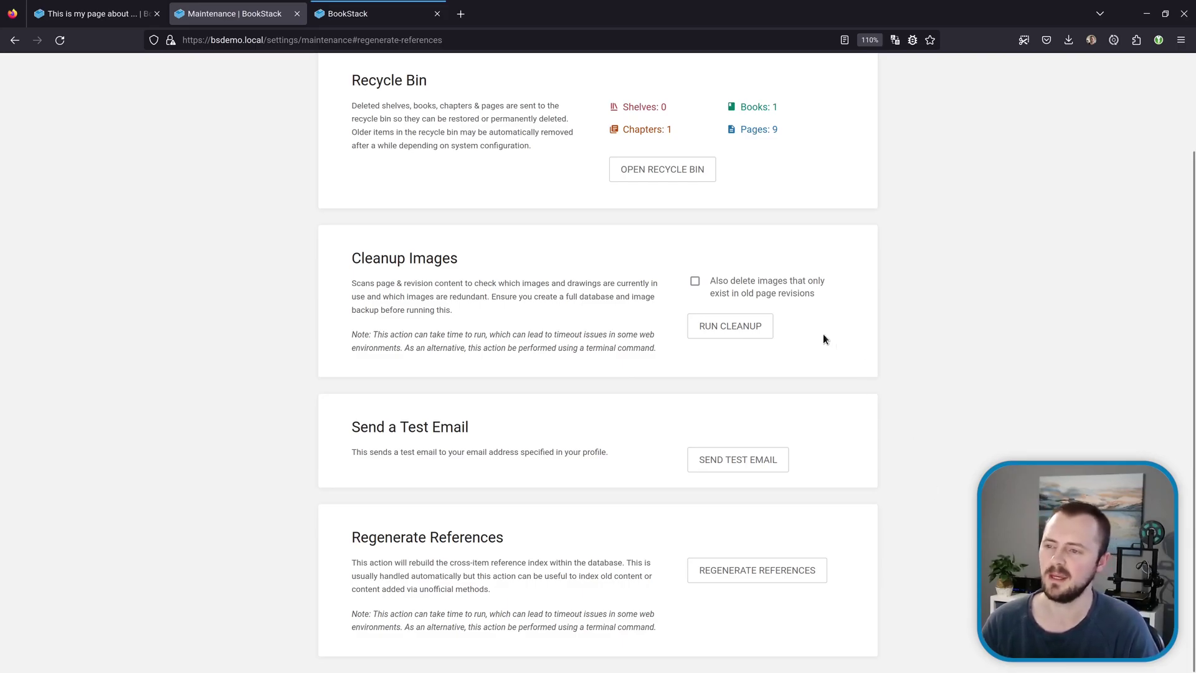
{"action": "scroll", "coordinate": [823, 334], "scroll_direction": "up", "scroll_amount": 2}
{"action": "scroll", "coordinate": [823, 334], "scroll_direction": "down", "scroll_amount": 2}
{"action": "left_click", "coordinate": [738, 570]}
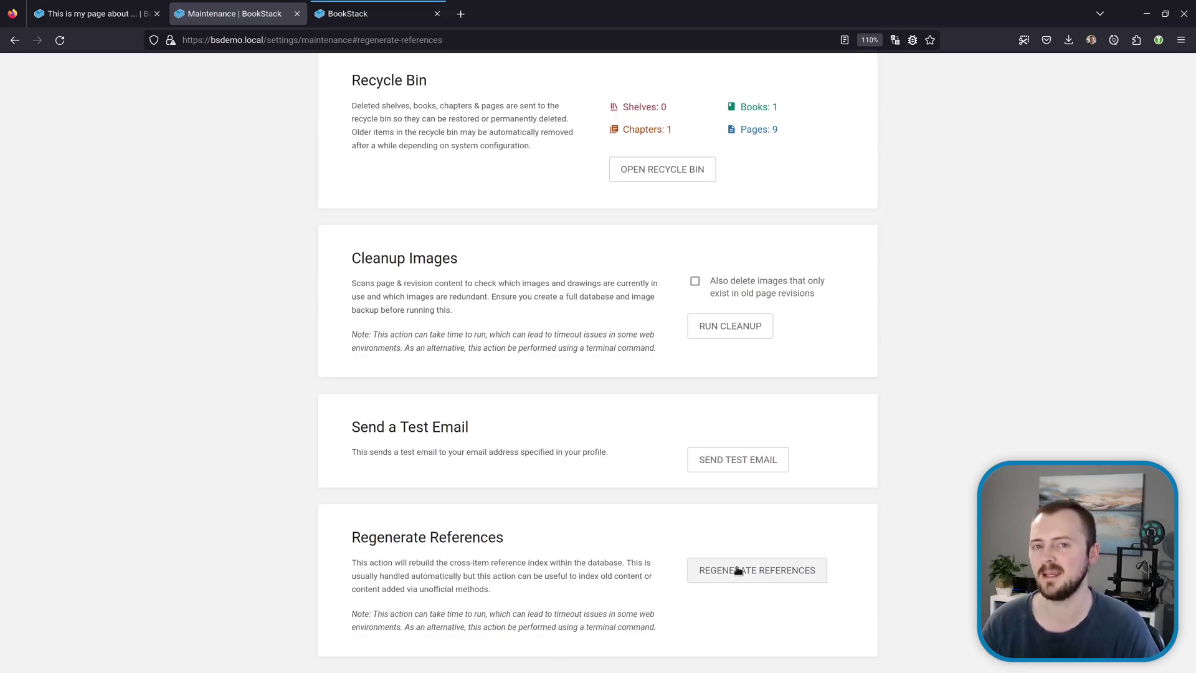
Step: Examine the login page's address, highlighting the ?email= query parameter and its email value, and compare it with the Email field
{"action": "key", "text": "ctrl+Tab"}
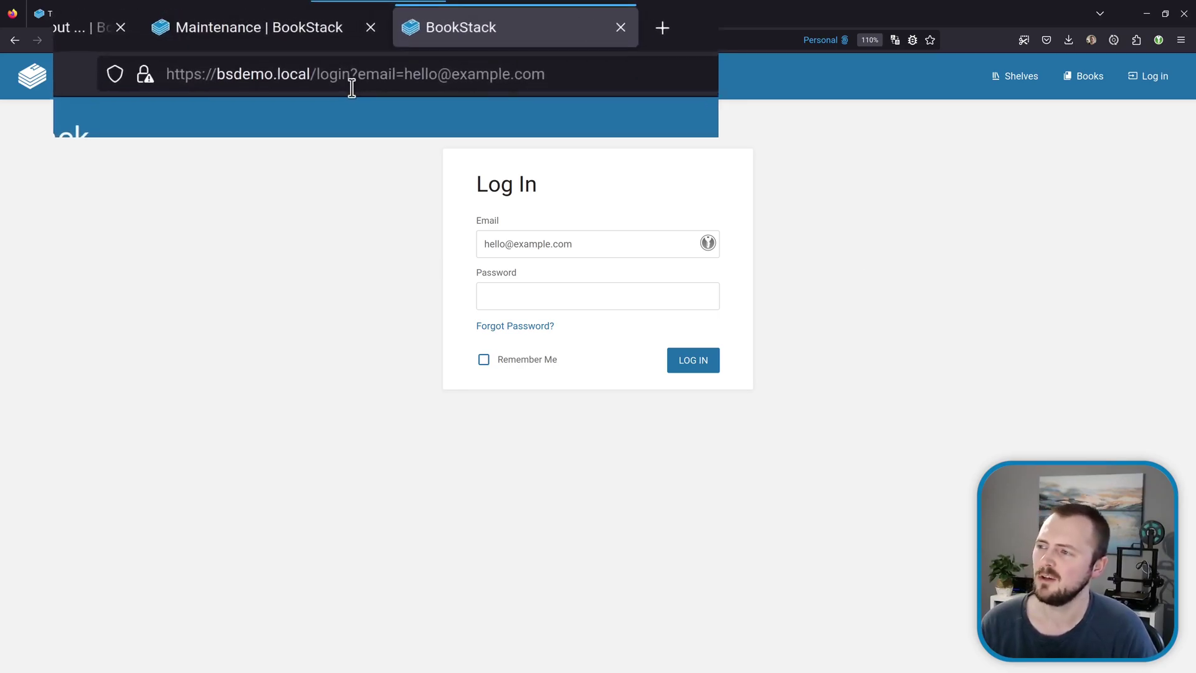
{"action": "left_click", "coordinate": [401, 84]}
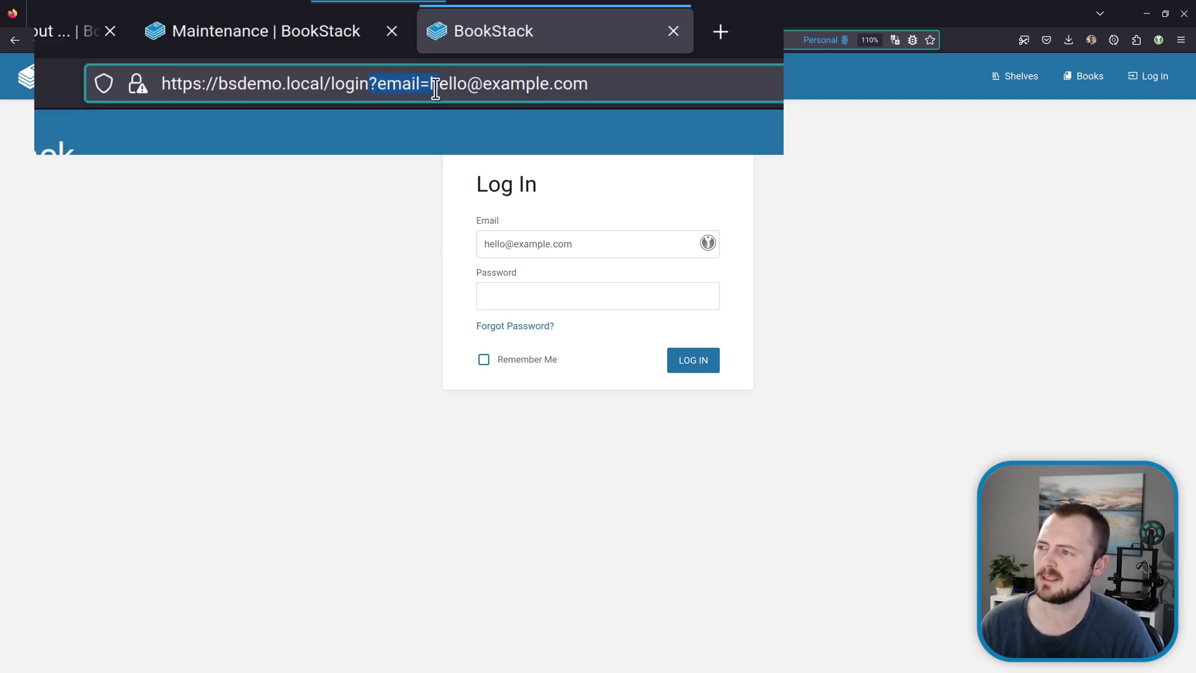
{"action": "left_click_drag", "start_coordinate": [430, 84], "coordinate": [592, 86]}
{"action": "left_click", "coordinate": [567, 233]}
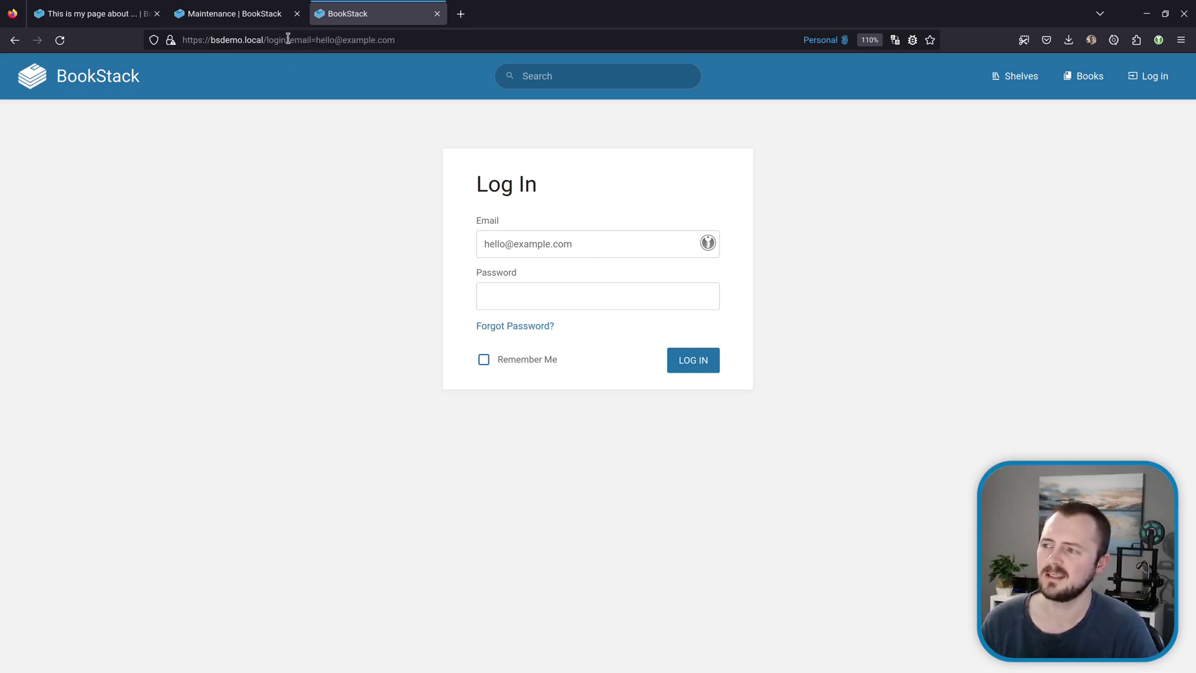
{"action": "left_click_drag", "start_coordinate": [290, 39], "coordinate": [316, 40]}
{"action": "left_click", "coordinate": [408, 41]}
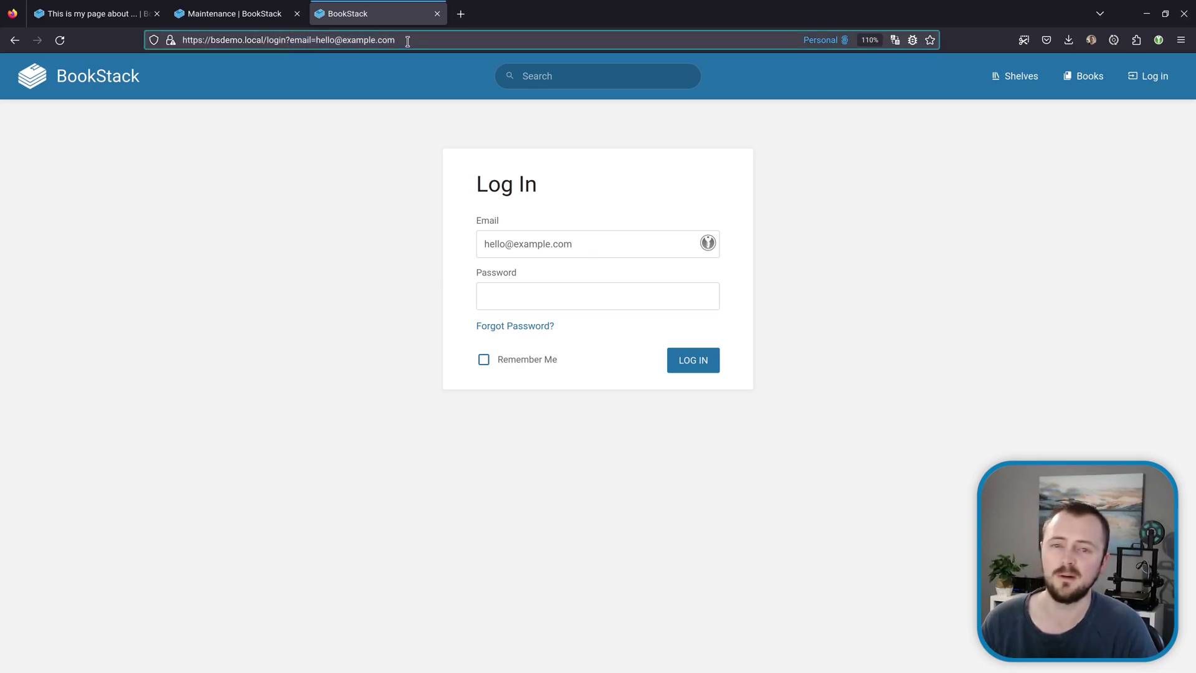